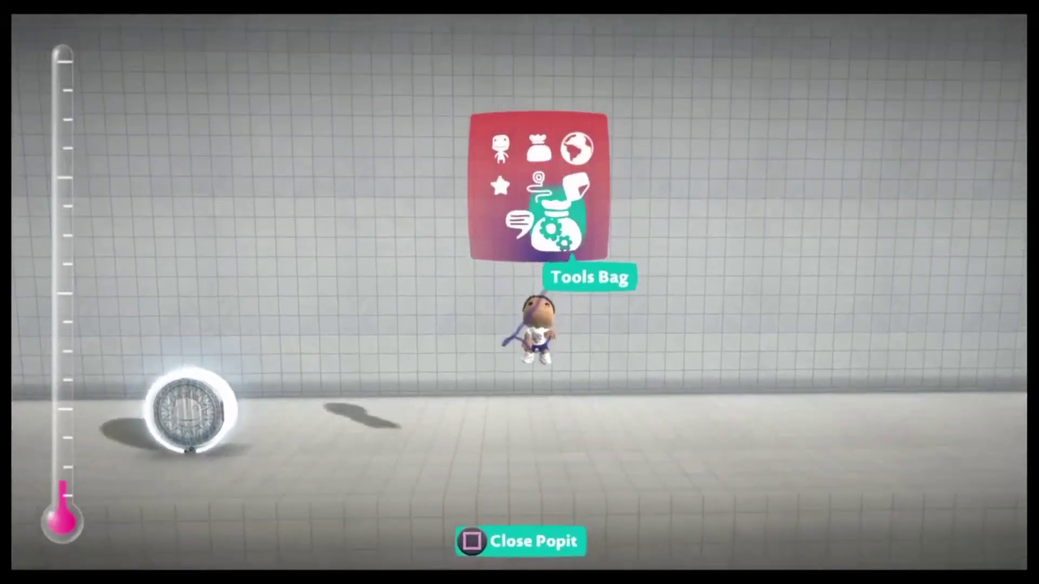
Pick the Sackbot from the Creatures & Characters tools and place it enlarged above the floor.
key("Return")
key("Left")
key("Right")
key("Up")
key("Up")
key("Up")
key("Up")
key("Return")
key("Up")
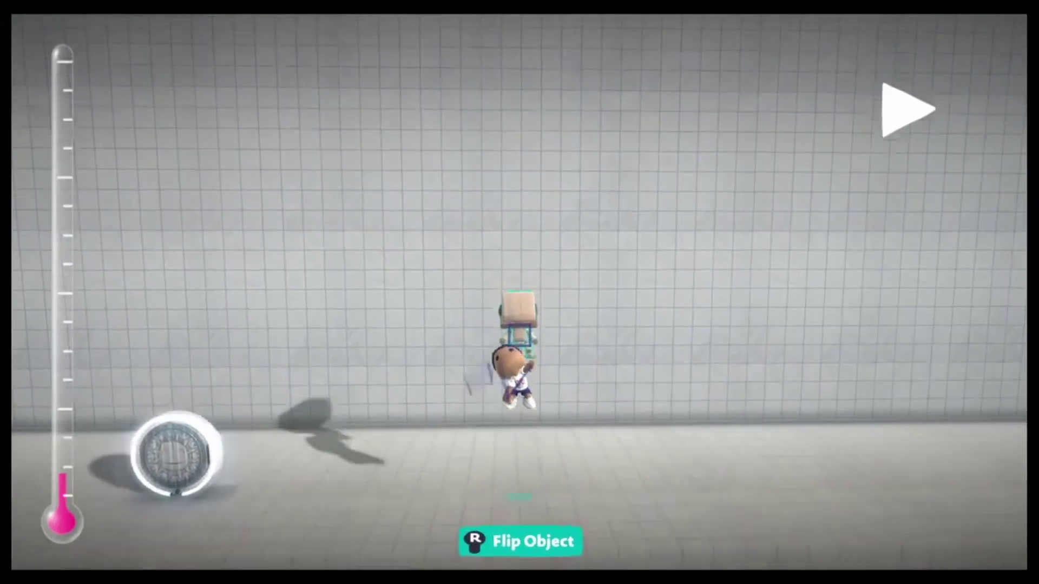
key("Return")
key("Escape")
key("Escape")
key("Escape")
key("Up")
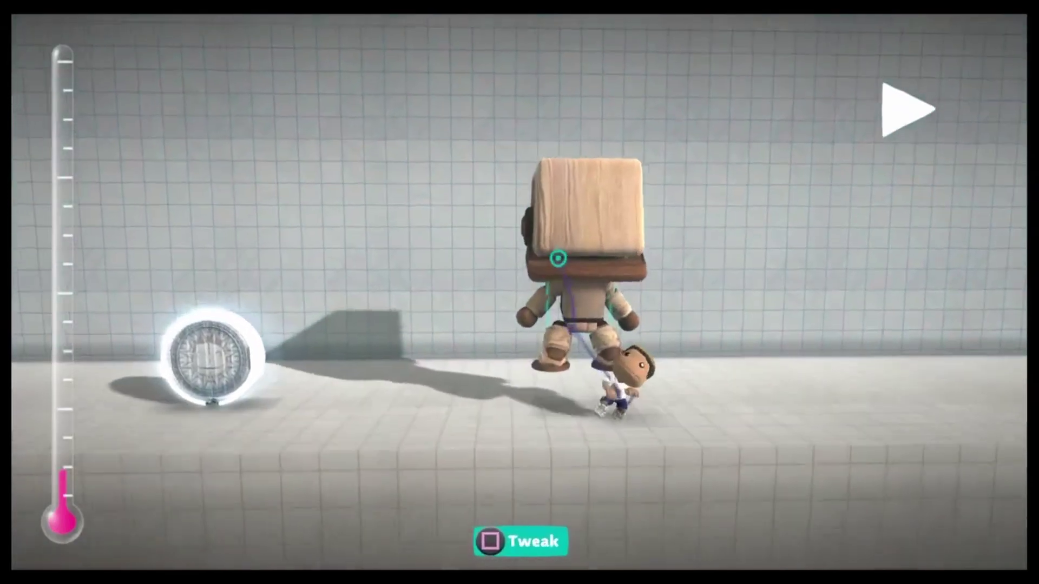
Dress the Sackbot in the same outfit as the player character and open its circuit board.
key("Return")
key("Down")
key("Down")
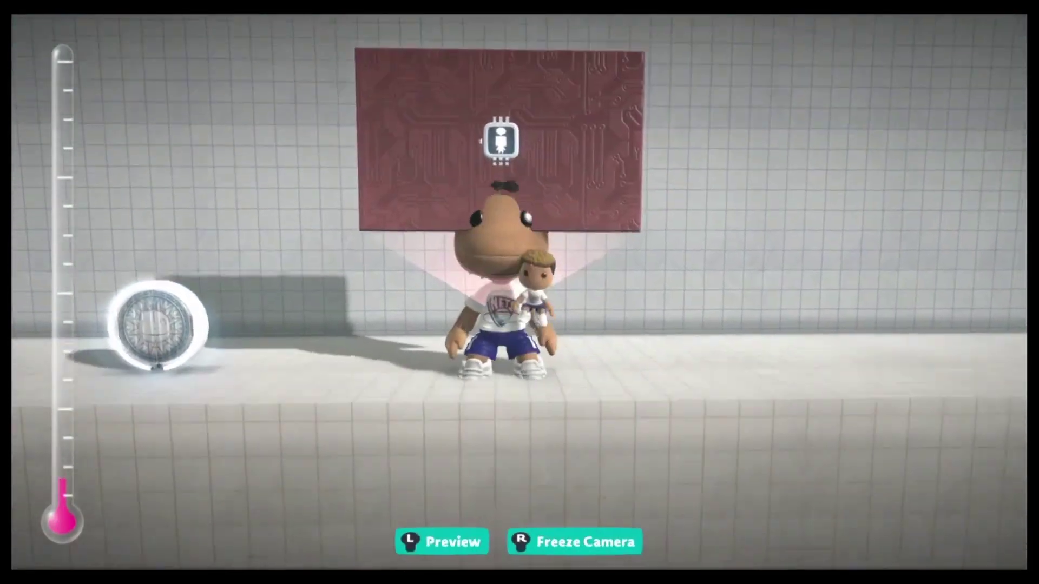
Place a Character Animation Tweaker on the Sackbot's circuit board, beside the microchip.
key("Escape")
left_click(529, 292)
key("Down")
key("Down")
key("Down")
key("Return")
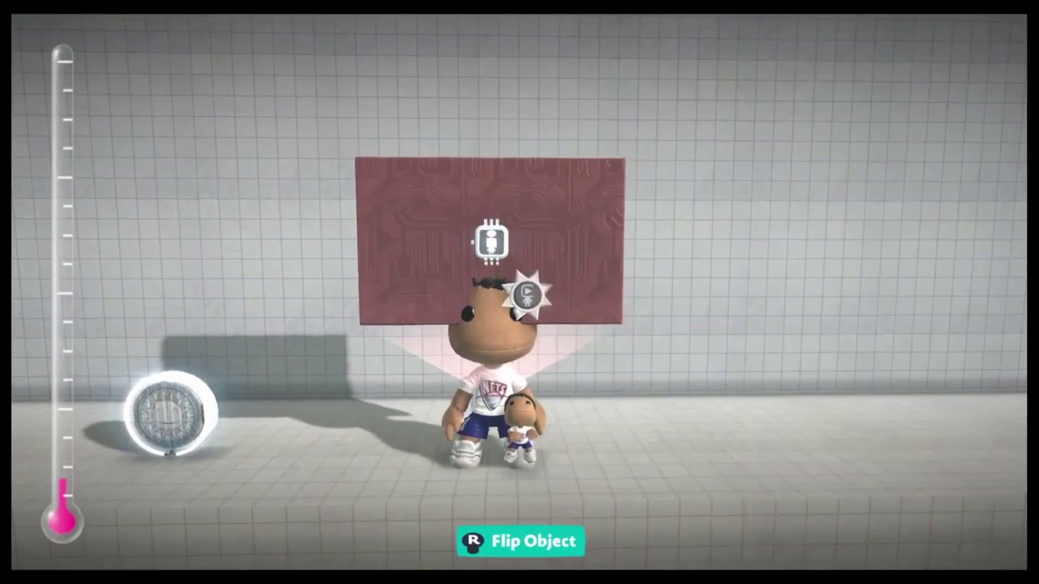
key("Return")
key("Escape")
key("Escape")
key("Escape")
Browse the animation categories available in the Character Animation Tweaker, including the additional animations.
key("Return")
key("Down")
key("Return")
key("Down")
key("Down")
key("Down")
key("Down")
key("Down")
key("Down")
key("Down")
key("Down")
key("Down")
key("Down")
key("Down")
key("Down")
key("Down")
key("Down")
key("Down")
key("Down")
key("Down")
key("Down")
key("Down")
key("Down")
scroll(626, 325, "down", 20)
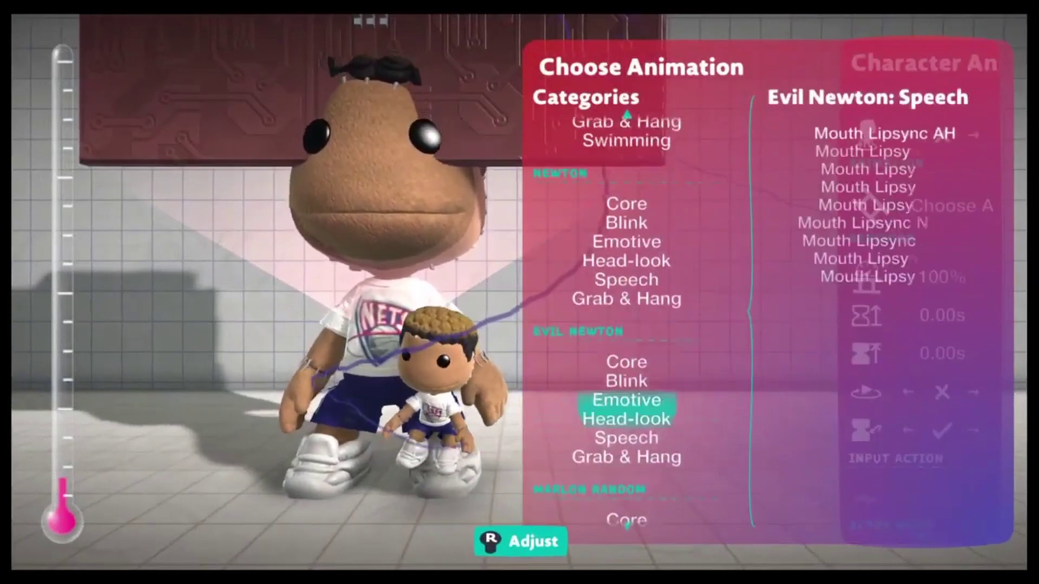
key("Up")
key("Up")
key("Up")
key("Up")
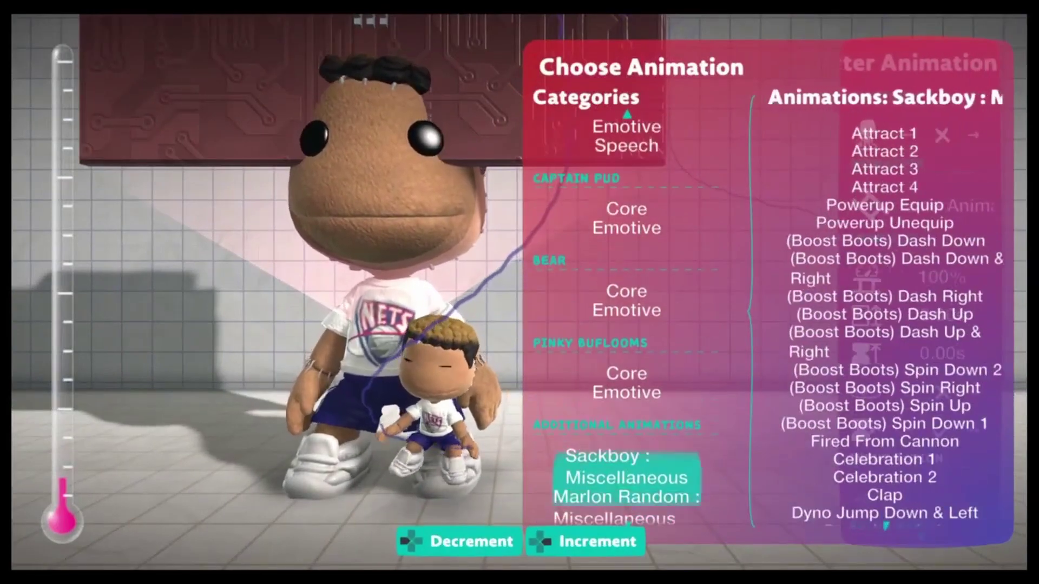
scroll(627, 325, "up", 20)
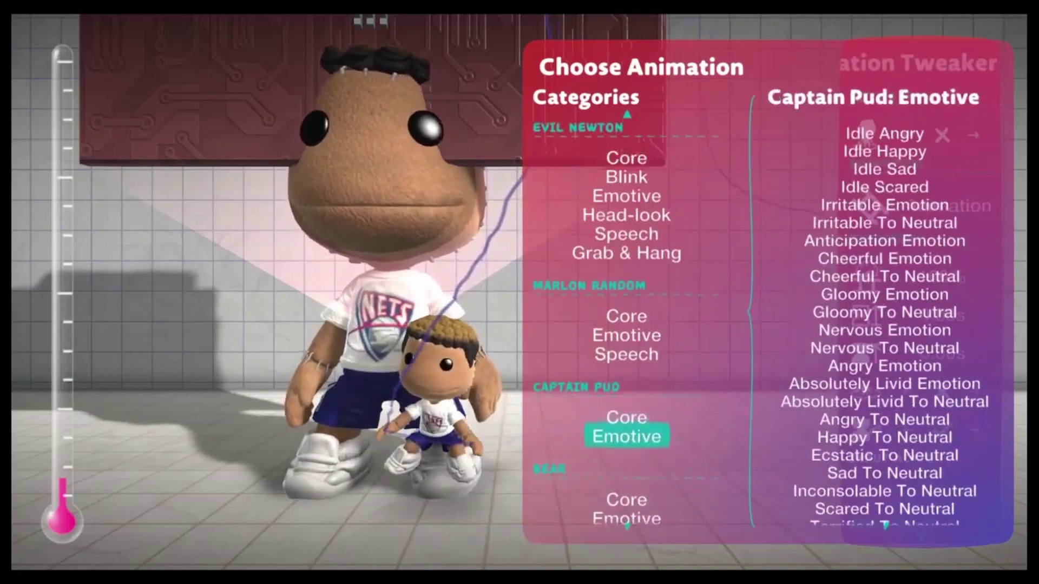
scroll(627, 324, "down", 7)
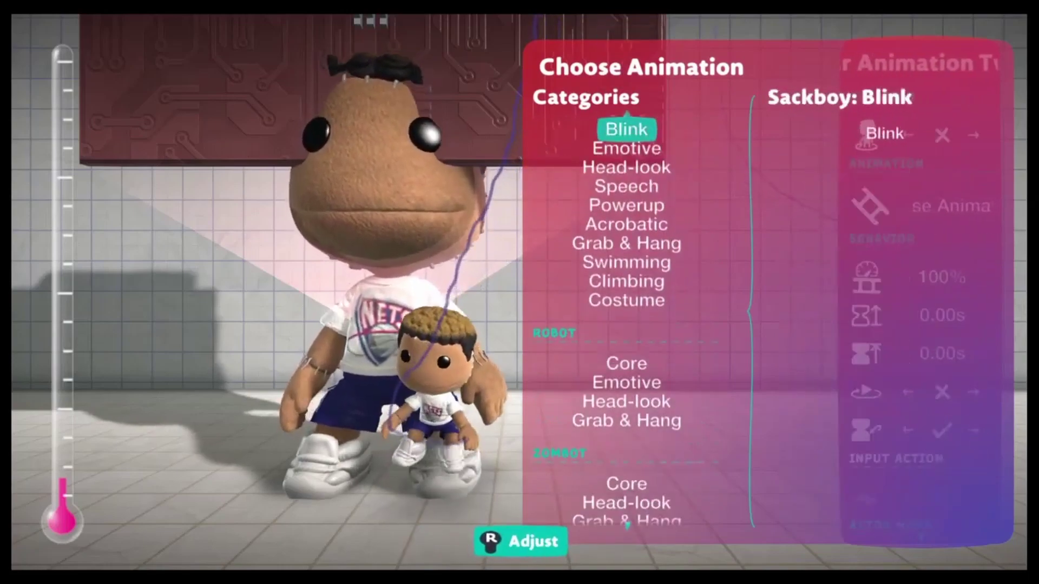
Preview several Sackboy Grab & Hang animations and assign Bottom Right Grab to the tweaker.
key("Right")
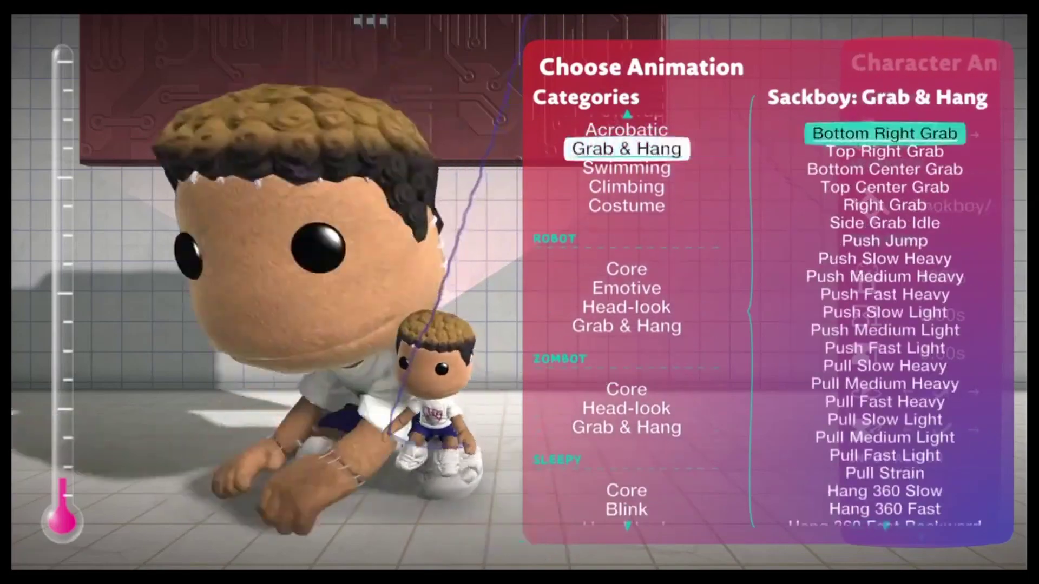
key("Down")
key("Down")
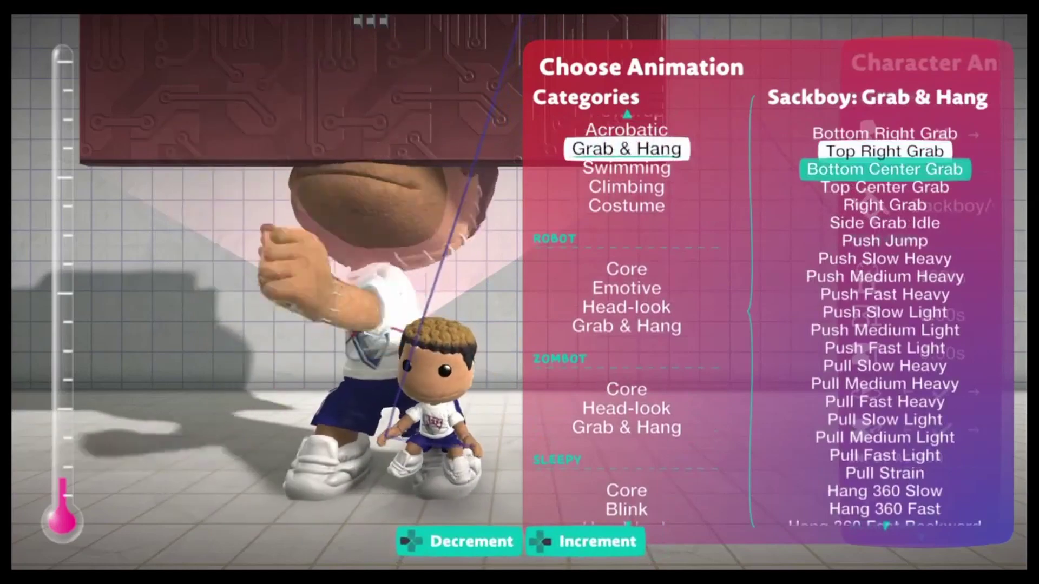
key("Down")
key("Down")
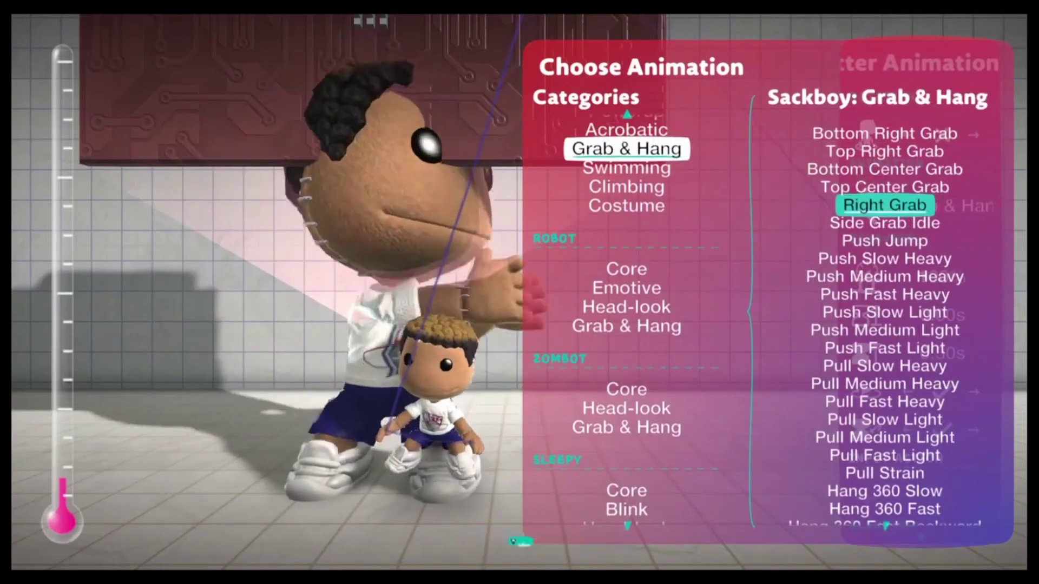
key("Down")
key("Left")
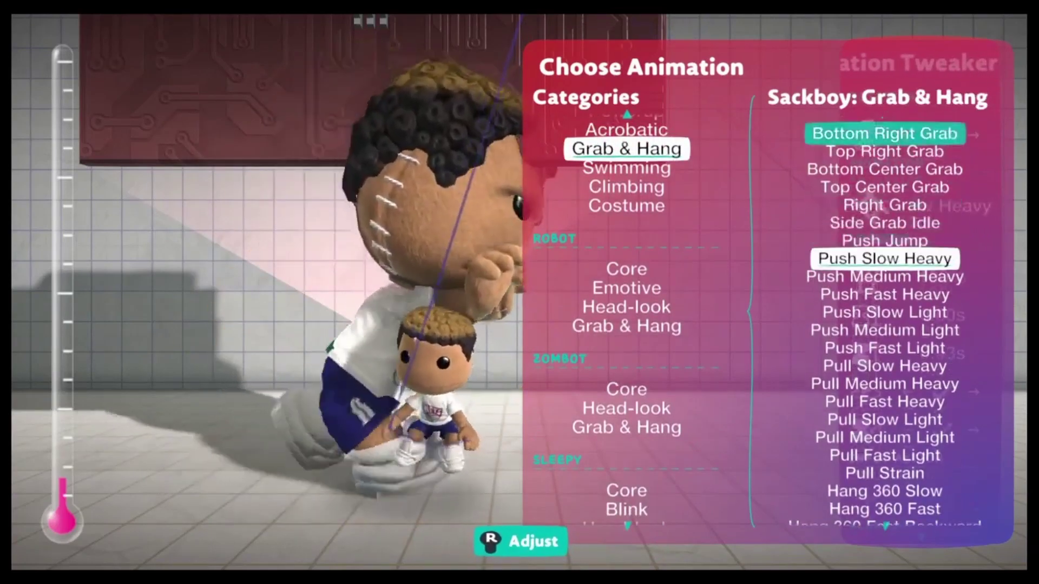
key("Left")
key("Escape")
Try an animation speed of 80% for the grab animation and return it to 100%.
key("Down")
key("Left")
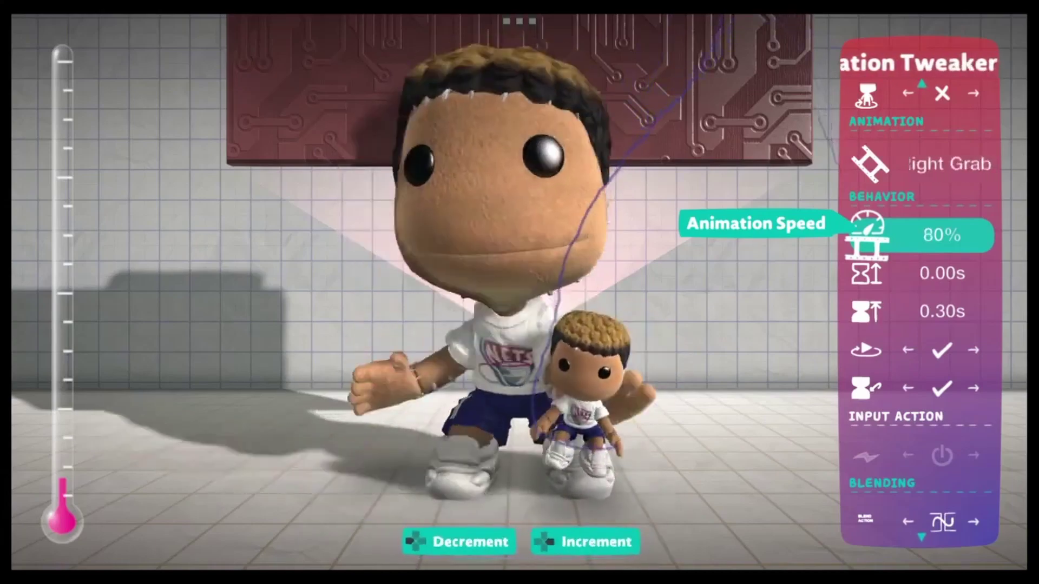
key("Up")
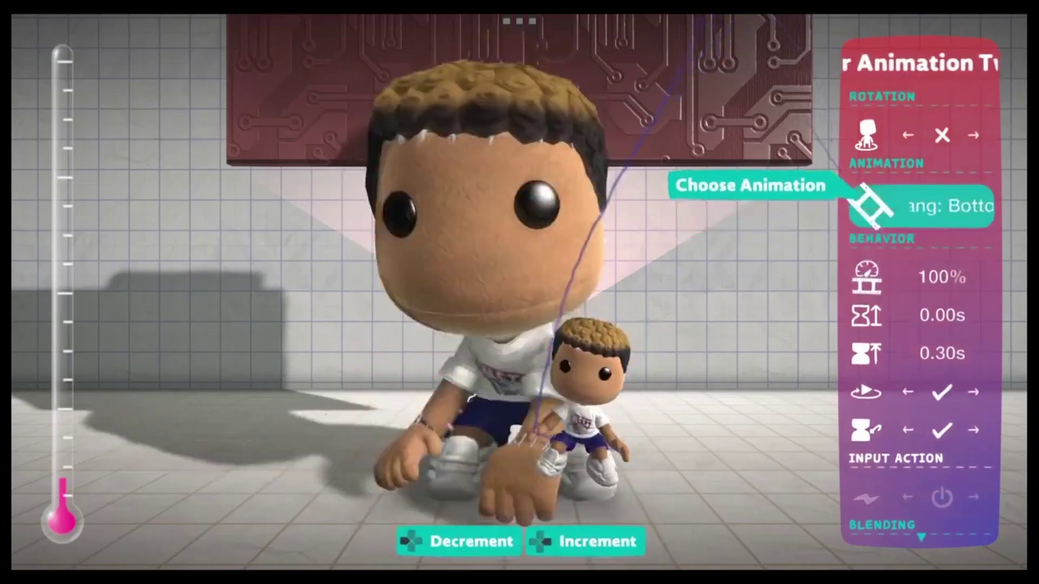
Place a Timer from the logic gadgets on the Sackbot's circuit board, on the far side of the microchip from the animation tweaker.
key("Escape")
key("q")
key("Return")
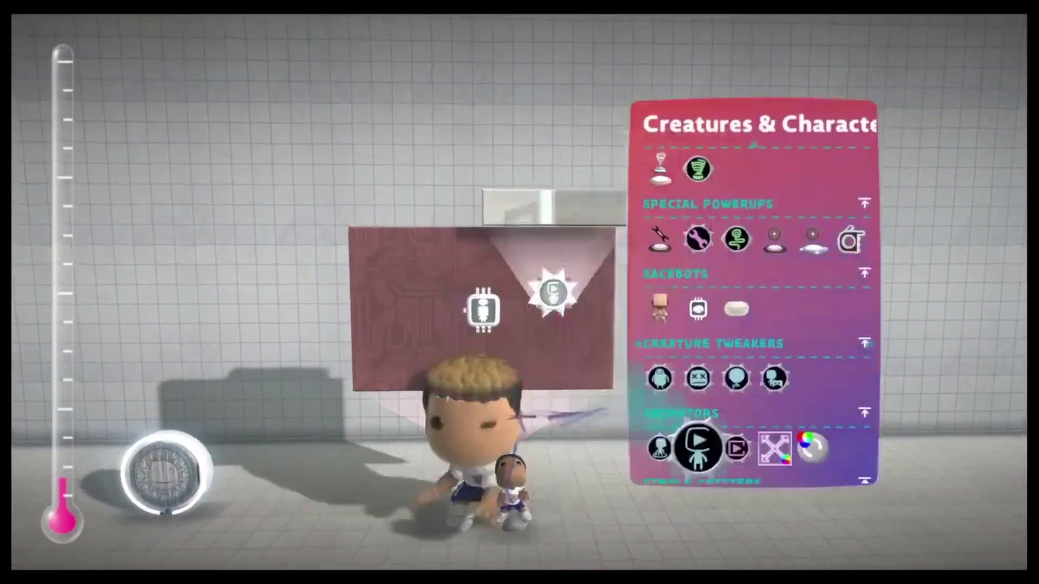
key("Left")
key("Left")
key("Up")
key("Up")
key("Up")
key("Up")
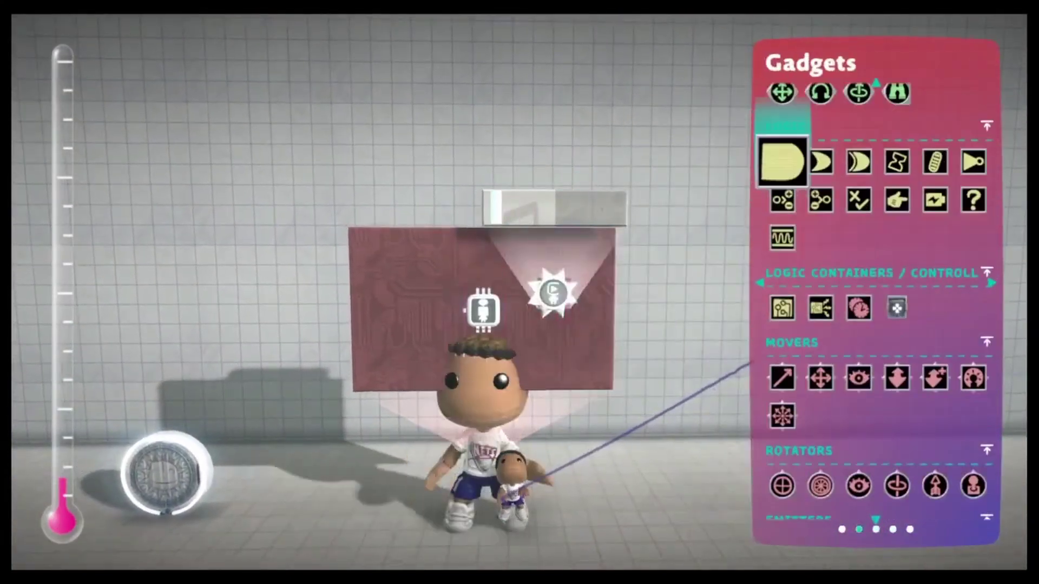
key("Return")
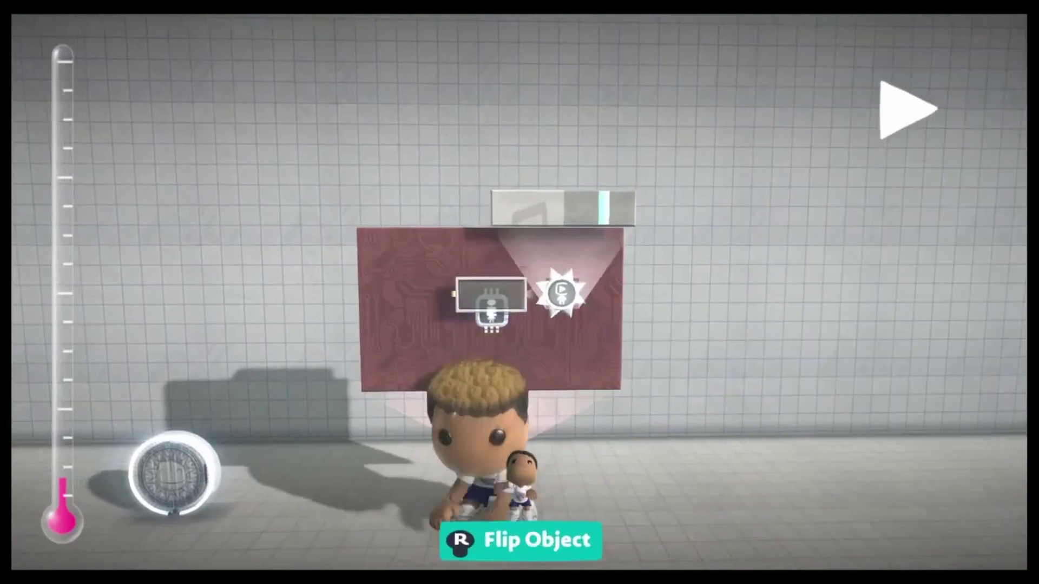
key("Left")
key("Return")
key("q")
key("Escape")
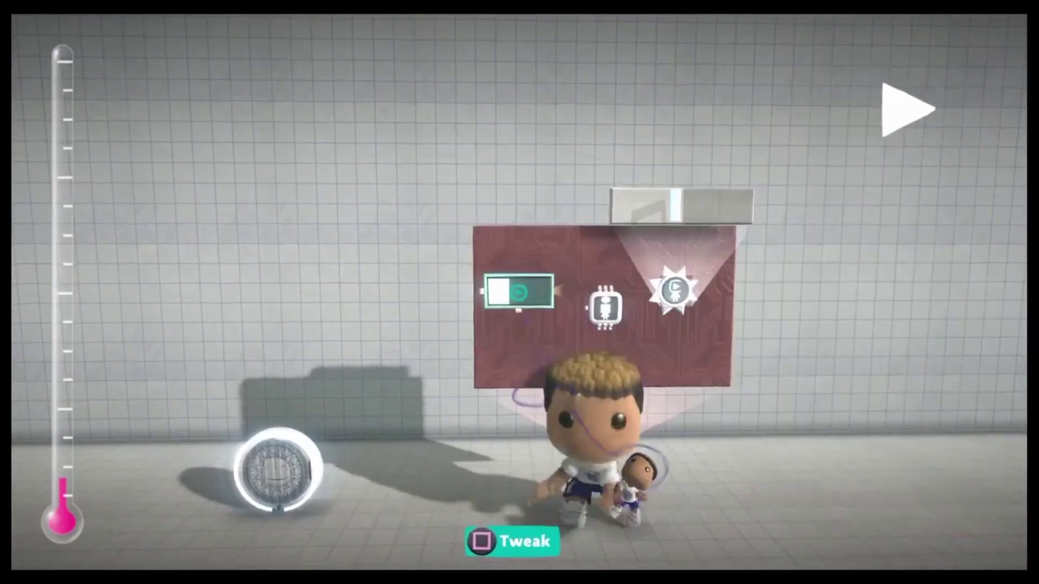
Loop the timer's output back into its own Start/Stop input and set its target time to 2.0 s.
key("Return")
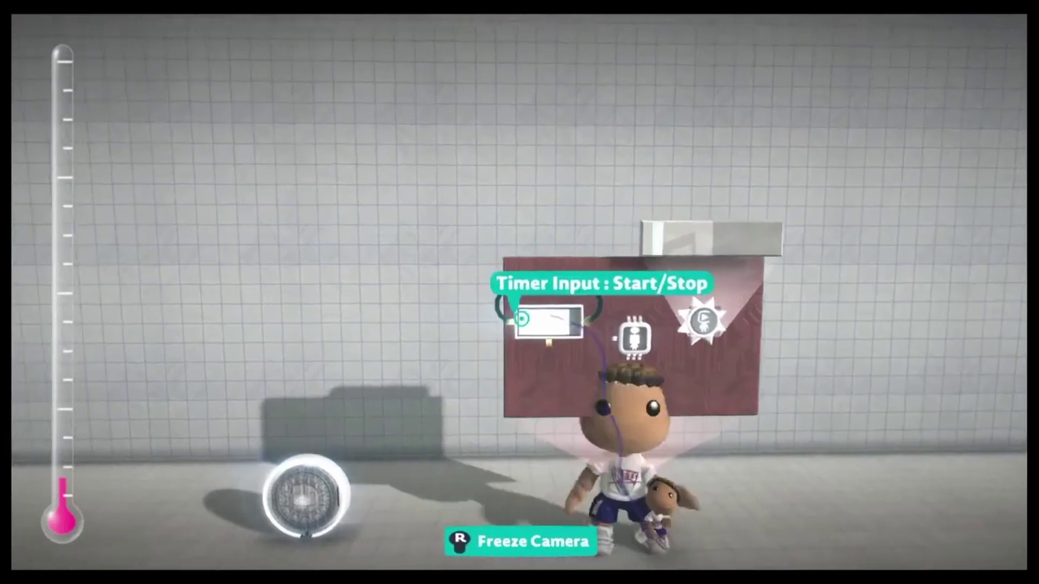
left_click(450, 309)
right_click(482, 308)
key("Down")
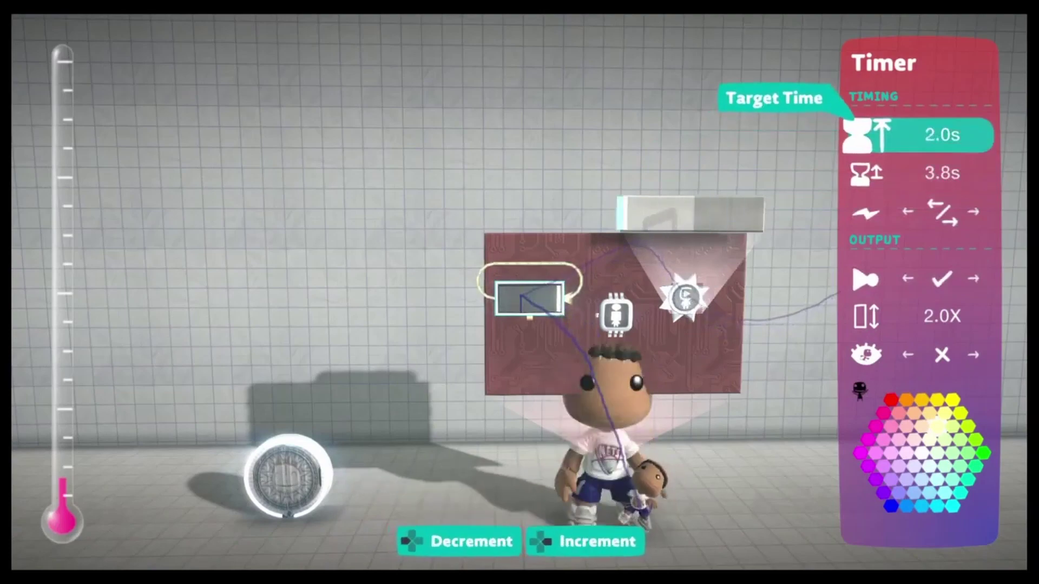
key("Escape")
Wire the timer's output to the Bottom Right Grab tweaker's Start/Stop input and set its input action to Positional.
left_click(535, 295)
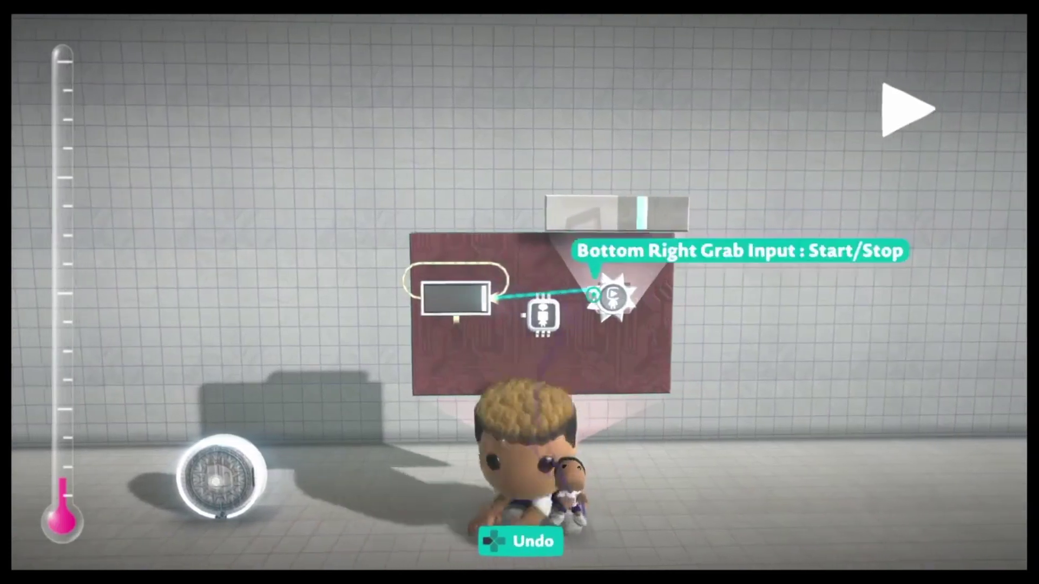
left_click(544, 295)
right_click(531, 296)
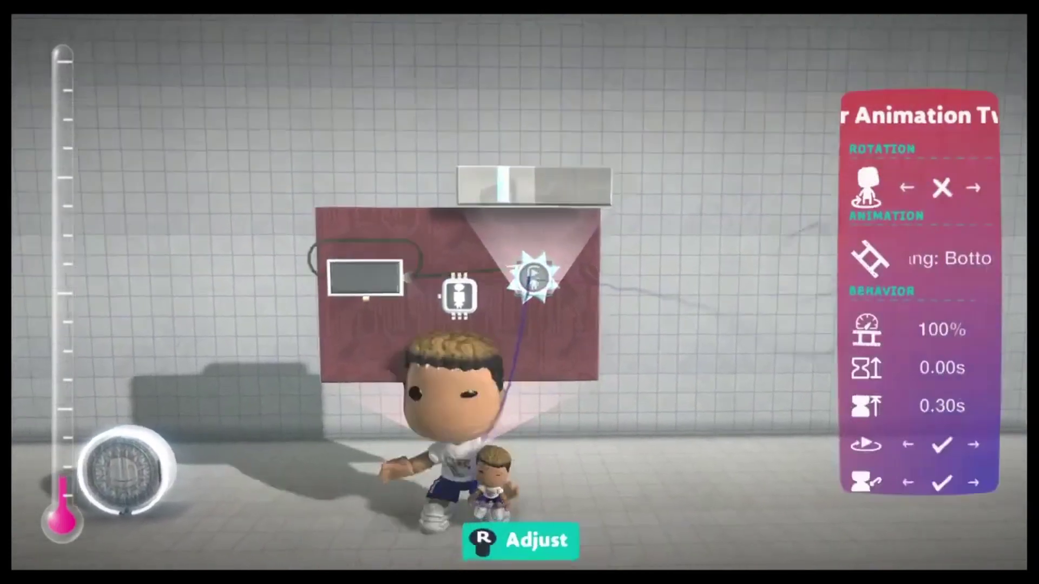
key("Down")
key("Down")
key("Down")
key("Down")
key("Down")
key("Down")
key("Down")
key("Right")
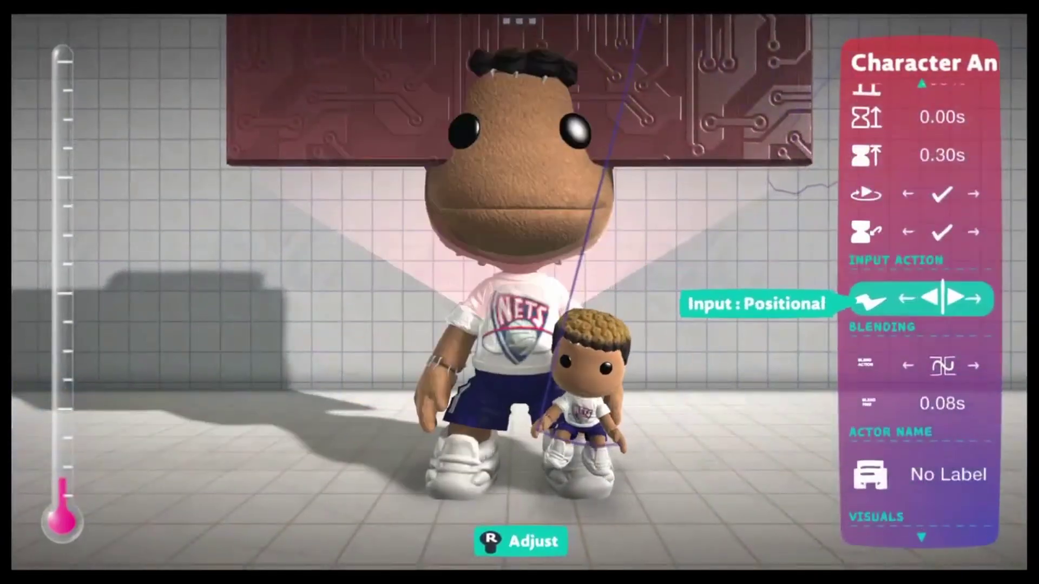
Preview the timer-driven grab animation on the Sackbot with the circuit board hidden.
key("Escape")
key("Escape")
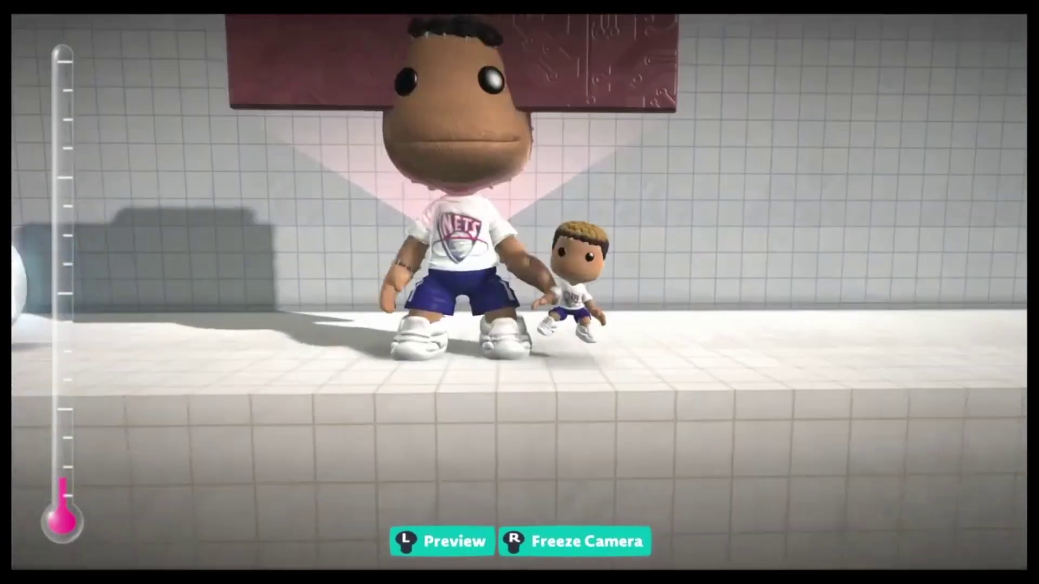
key("l")
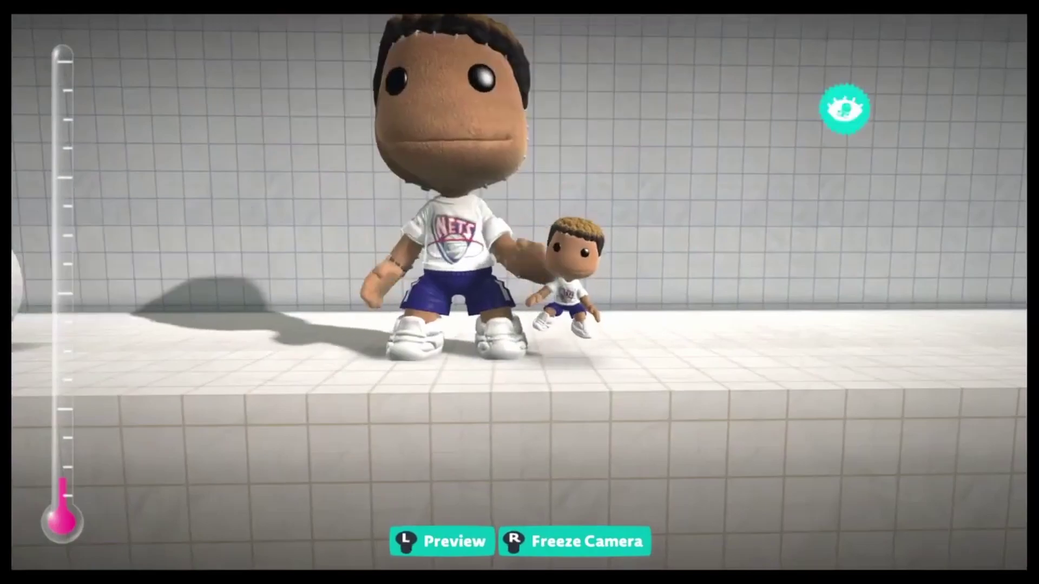
key("r")
key("l")
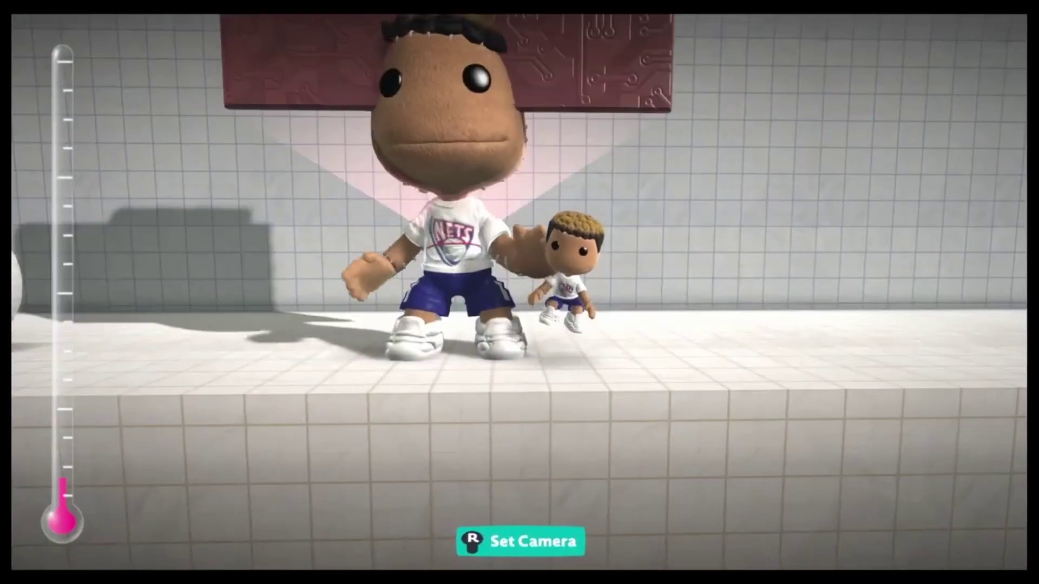
Reopen the animation tweaker's settings and lower the Animation End to 0.20 s.
key("s")
key("Return")
left_click(520, 191)
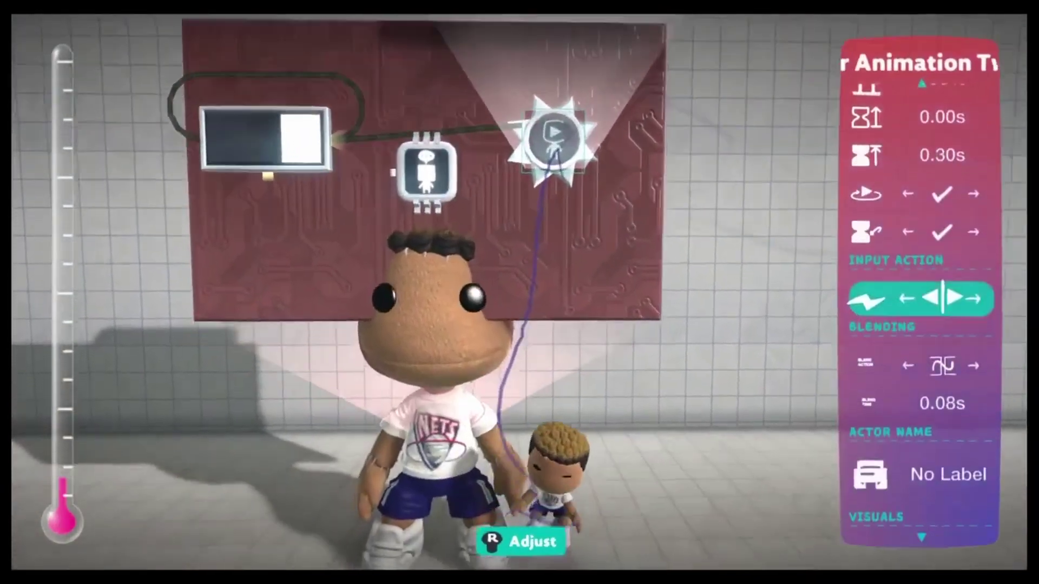
key("Up")
key("Up")
key("Up")
key("Left")
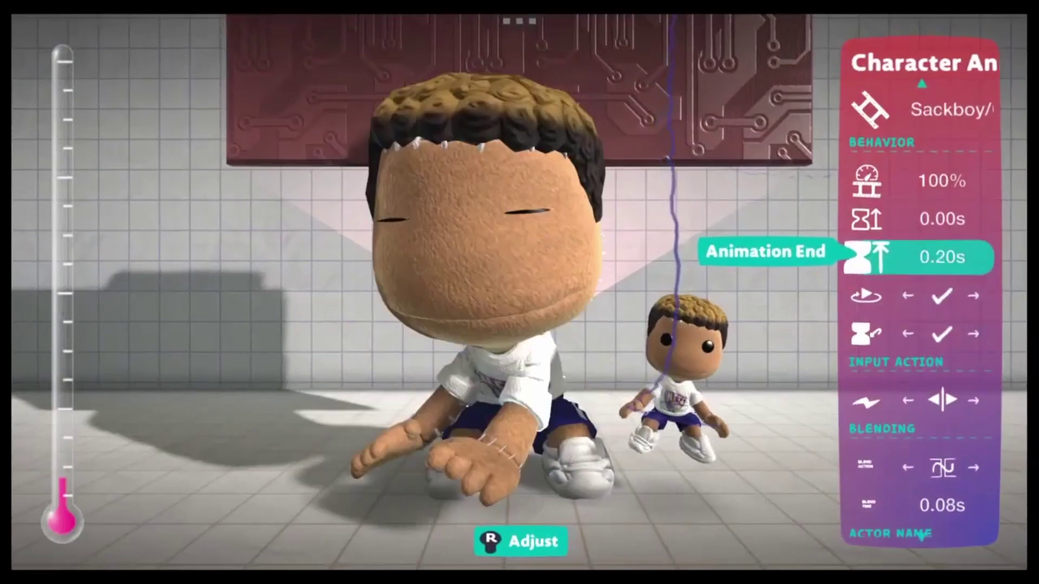
Fine-tune the Animation End by trying values up to 0.30 s and settle on 0.26 s.
key("Right")
key("Right")
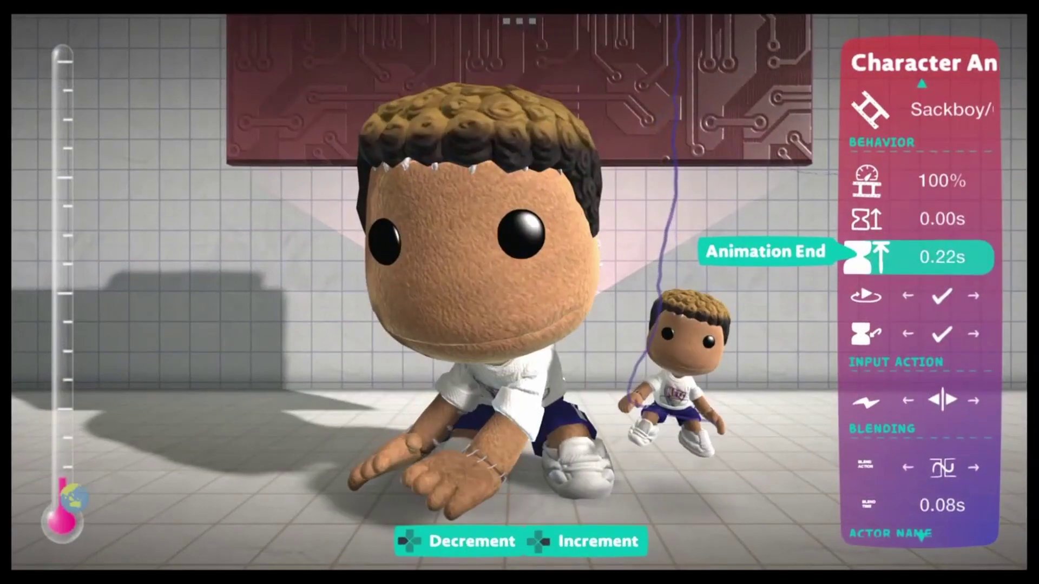
key("Right")
key("Right")
key("Right")
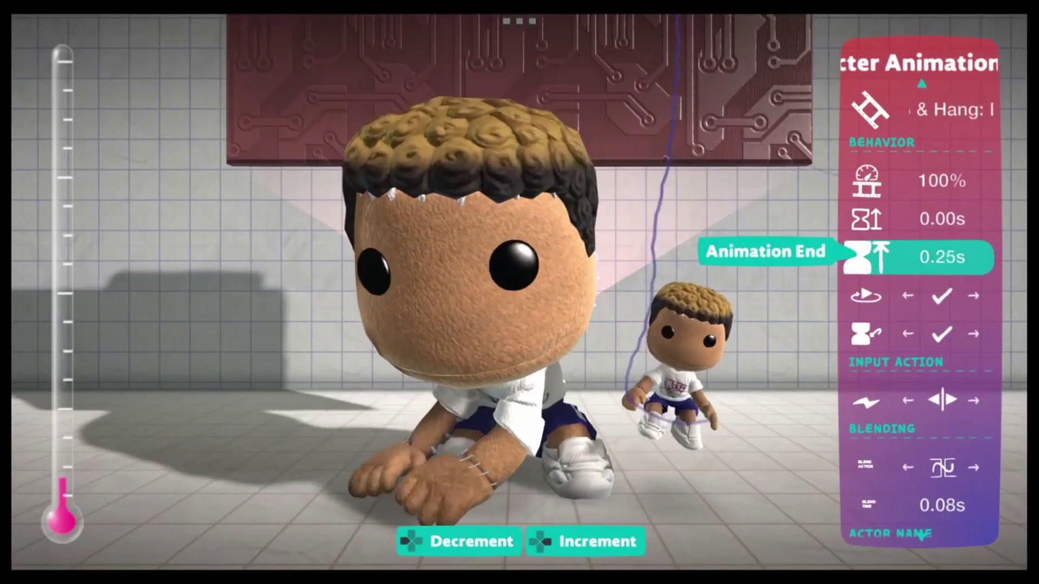
key("Right")
key("Right")
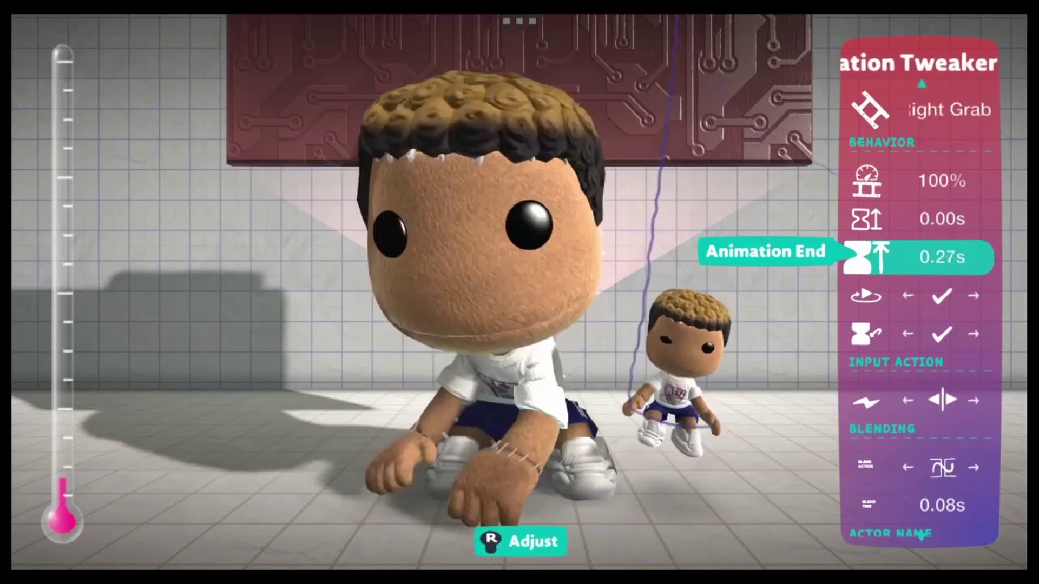
key("Right")
key("Right")
key("Right")
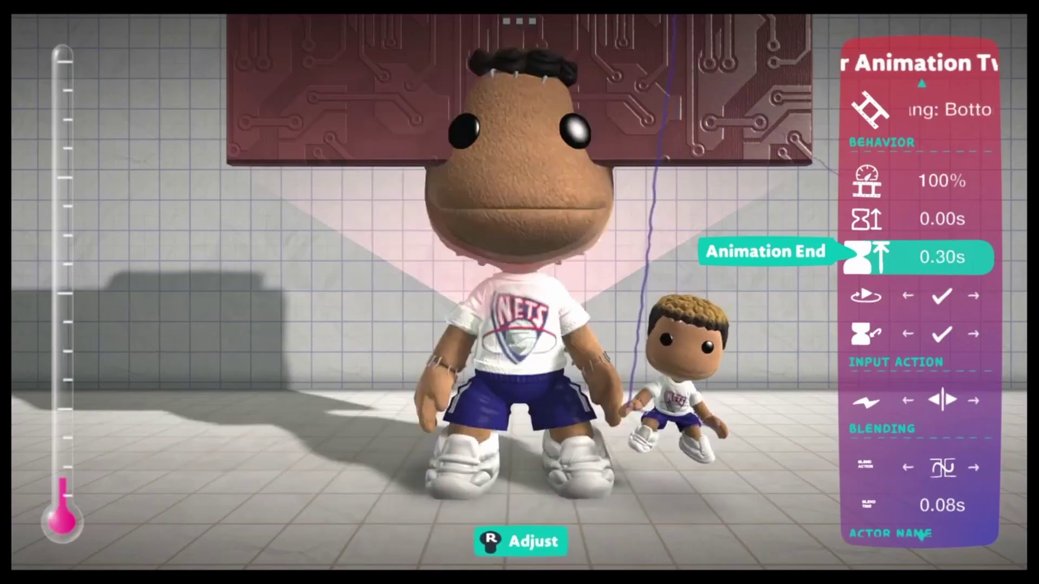
key("Left")
key("Right")
key("Right")
key("Right")
key("Right")
key("Right")
key("Right")
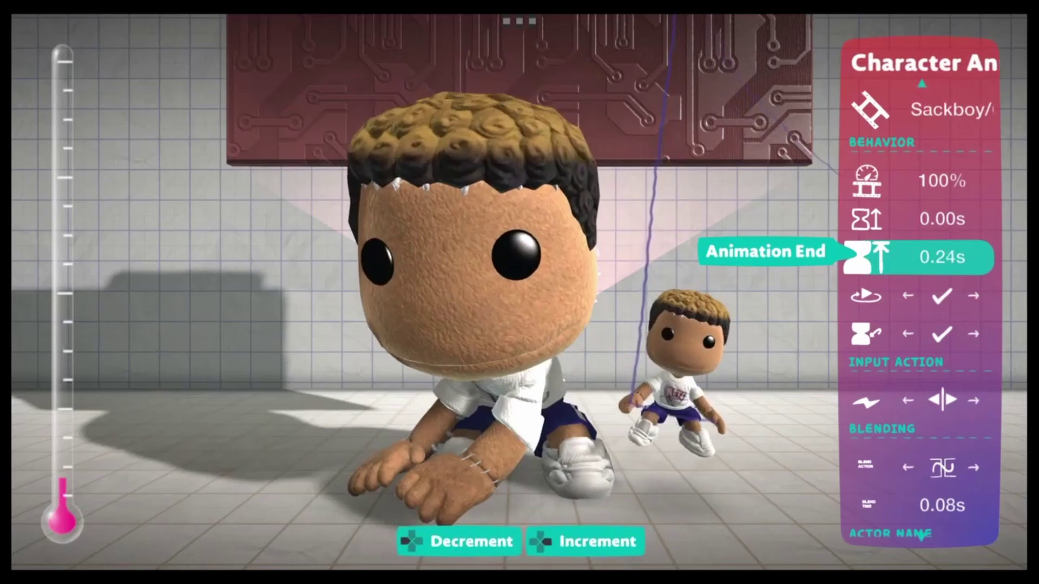
key("Right")
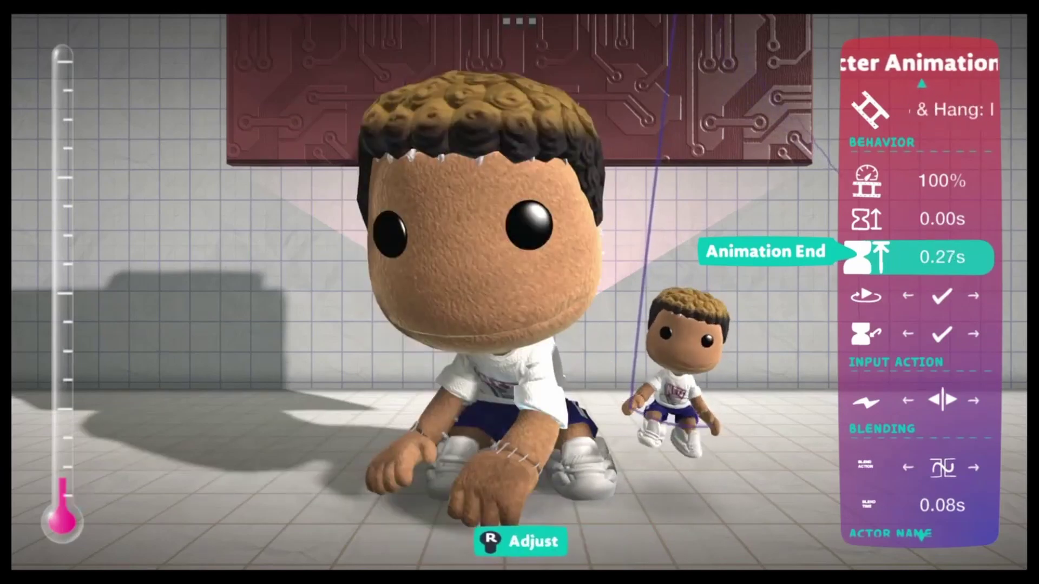
key("Left")
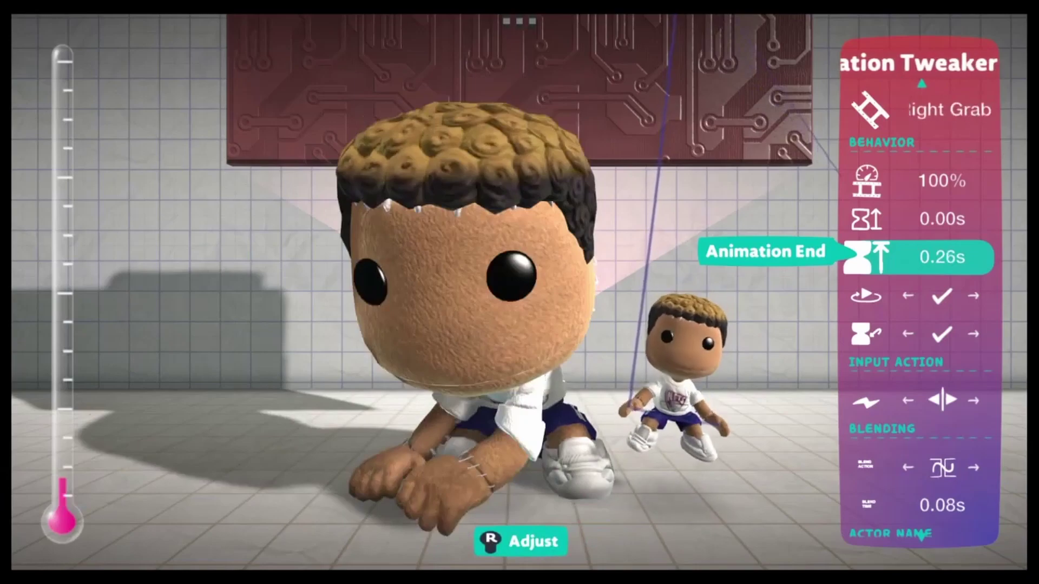
Watch the timer-driven grab animation on the Sackbot and inspect the timer's Target Time setting.
key("Escape")
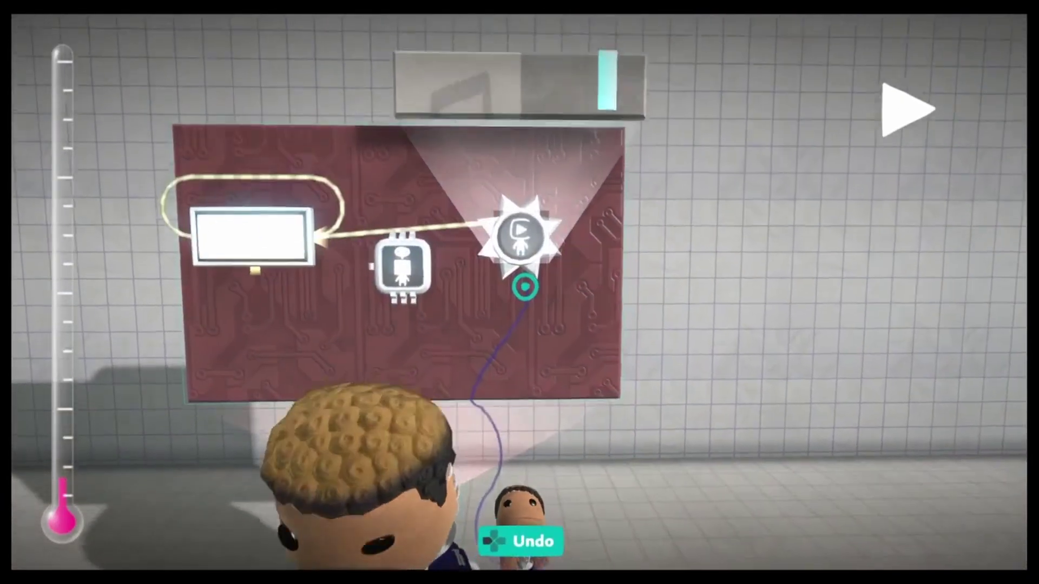
key("Escape")
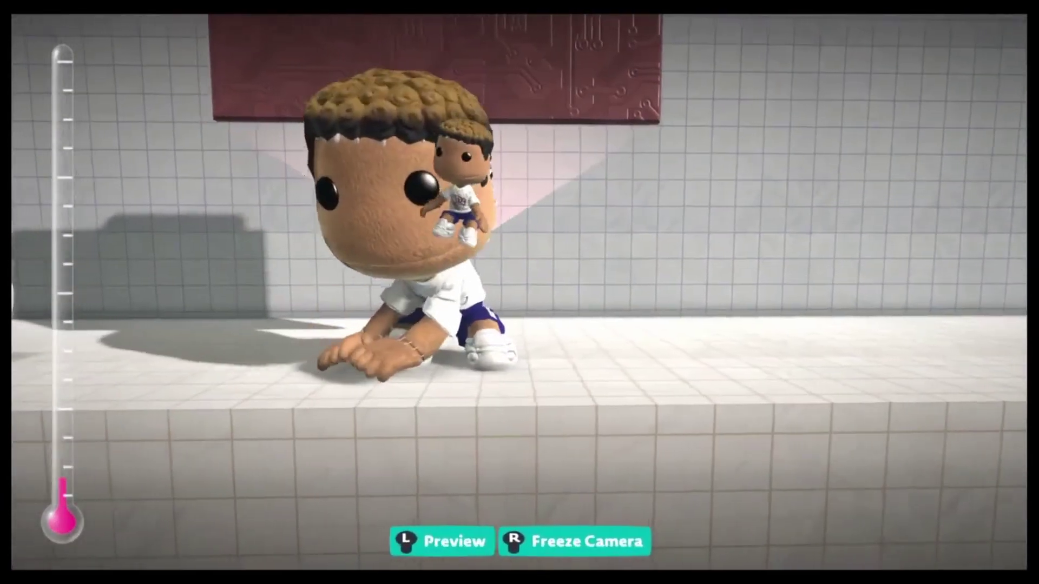
key("Right")
key("Left")
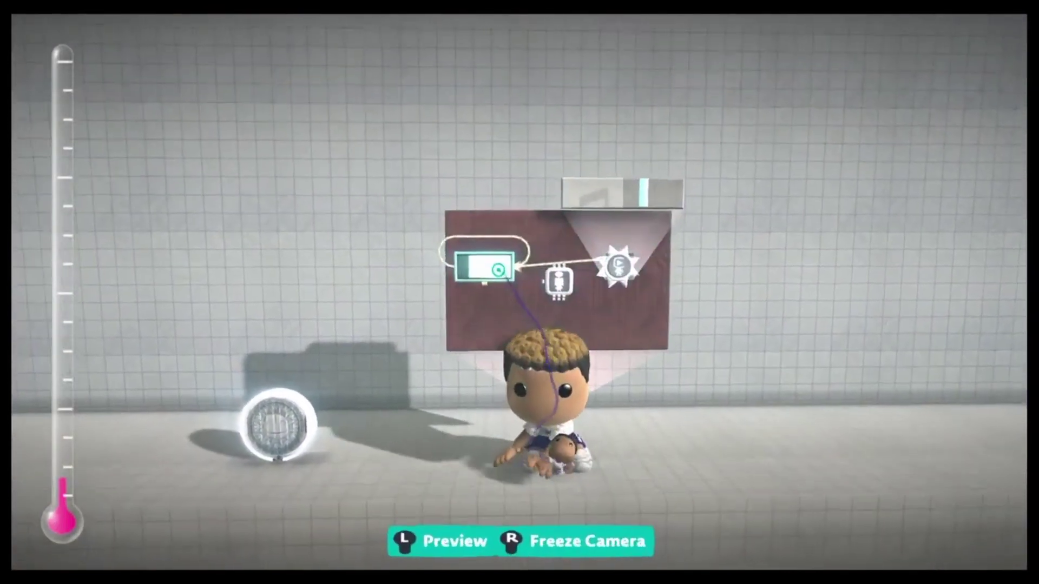
left_click(511, 283)
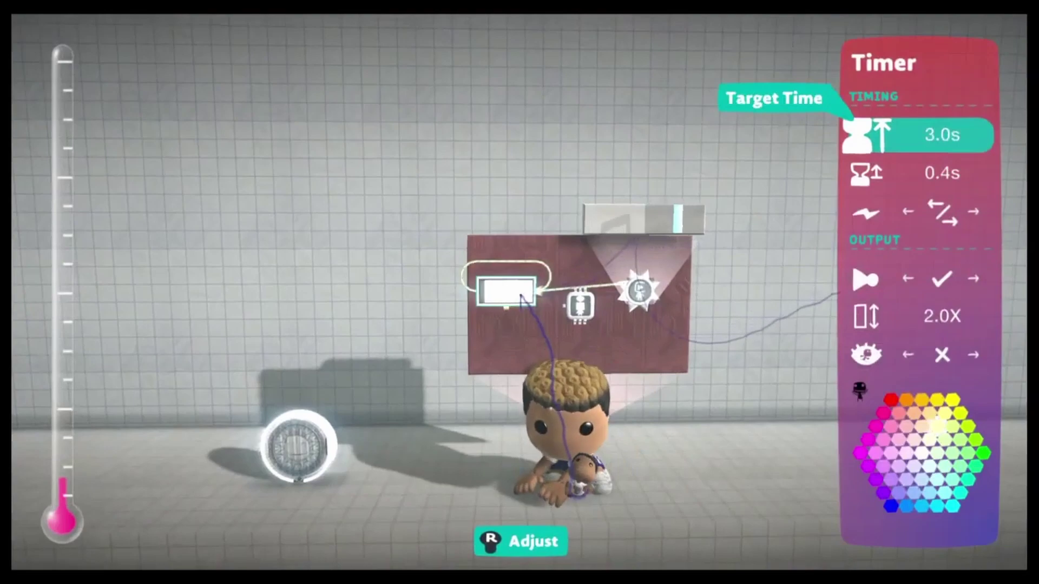
key("Escape")
key("Escape")
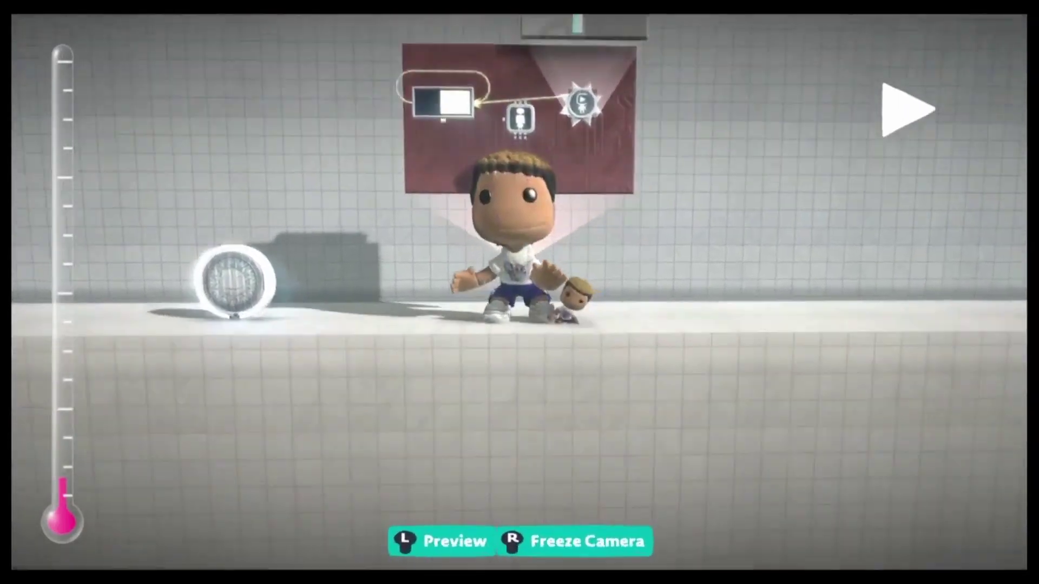
Try a Target Time of 0.6 s on the timer, check the Sackbot's motion, and raise it to 1.5 s.
key("Left")
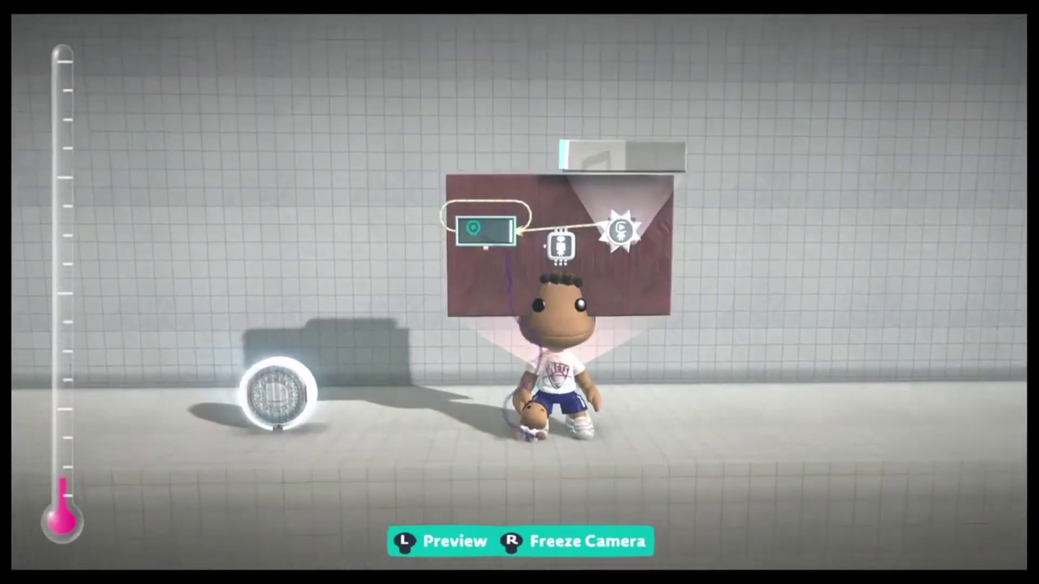
left_click(475, 230)
key("Left")
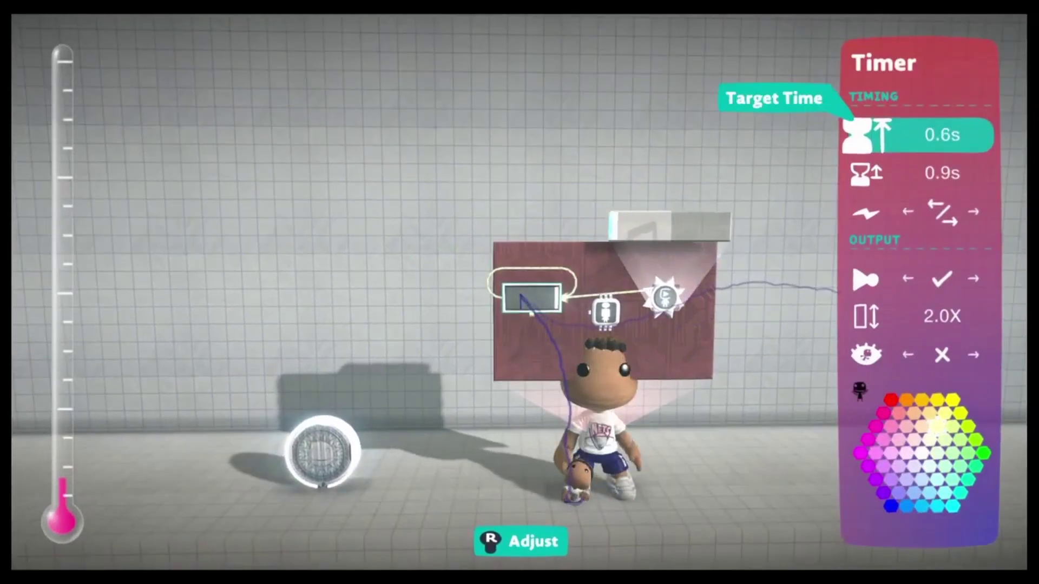
key("Escape")
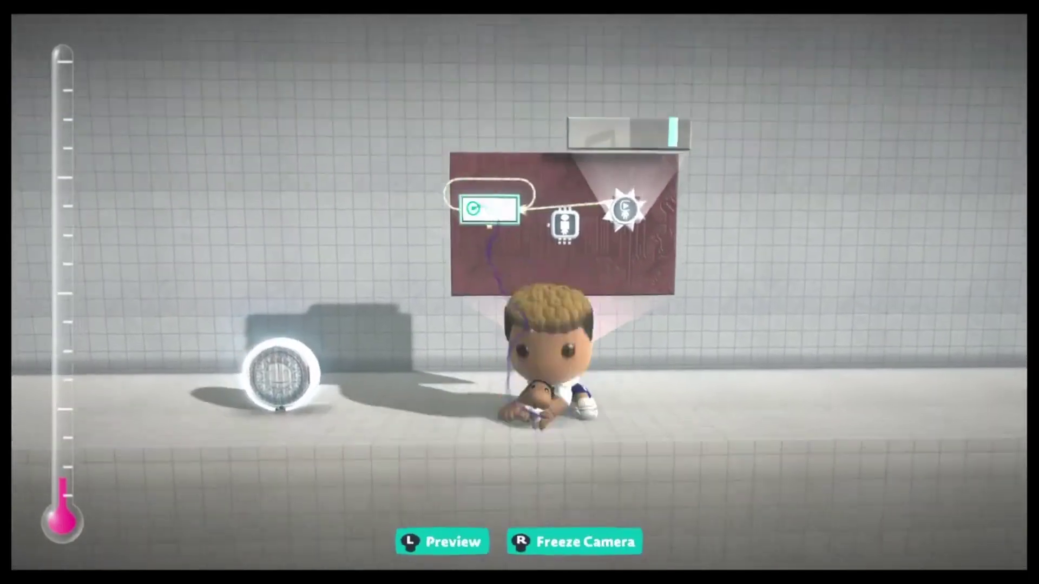
key("Return")
key("Right")
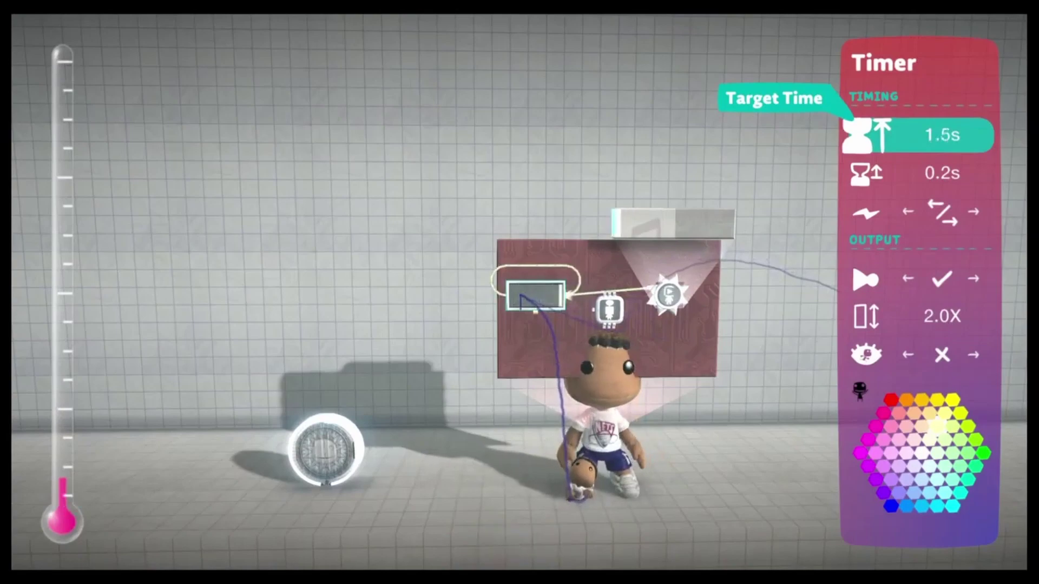
key("Escape")
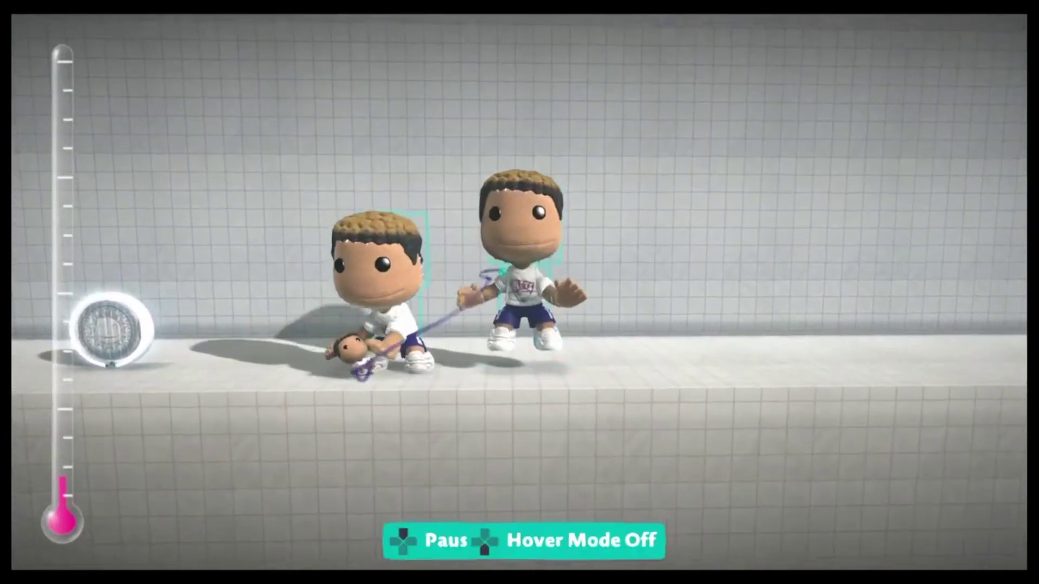
Open the second Sackbot's animation tweaker and choose the Sackboy Grab & Hang animation Top Right Grab.
key("Left")
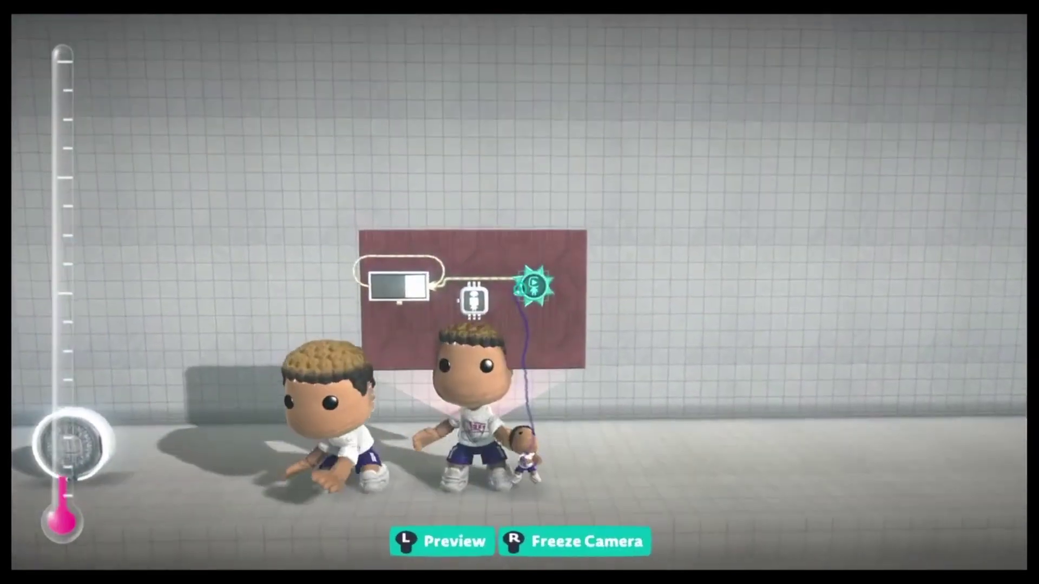
left_click(534, 284)
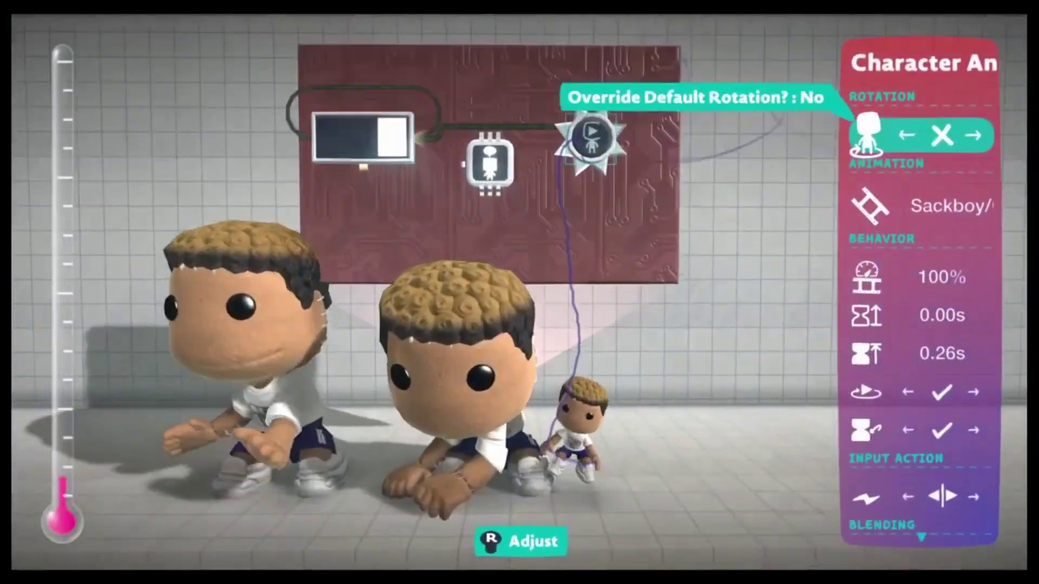
key("Down")
key("Return")
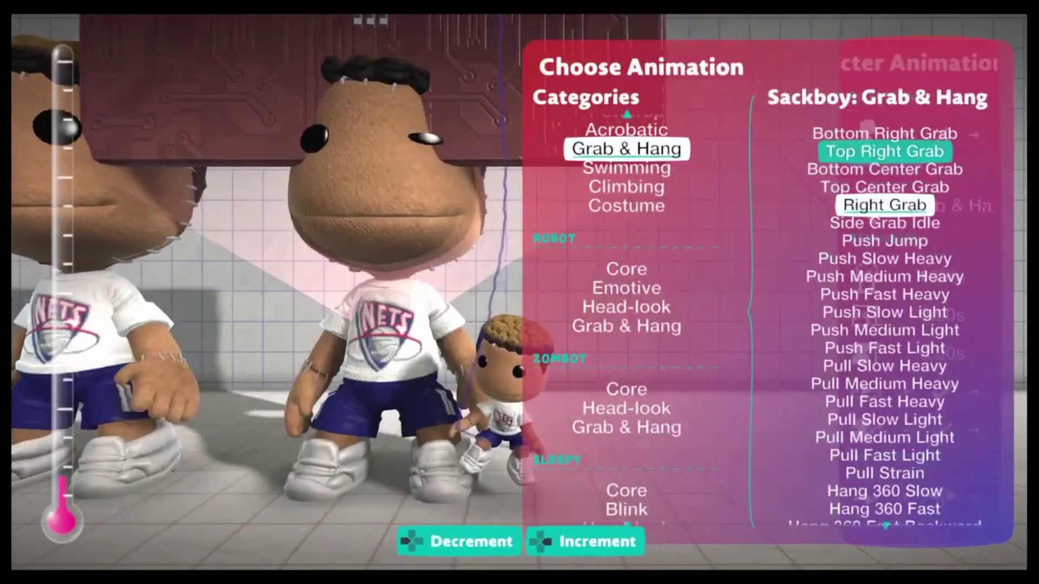
key("Return")
Set the Top Right Grab tweaker's input action to Positional.
key("Down")
key("Down")
key("Down")
key("Down")
key("Down")
key("Down")
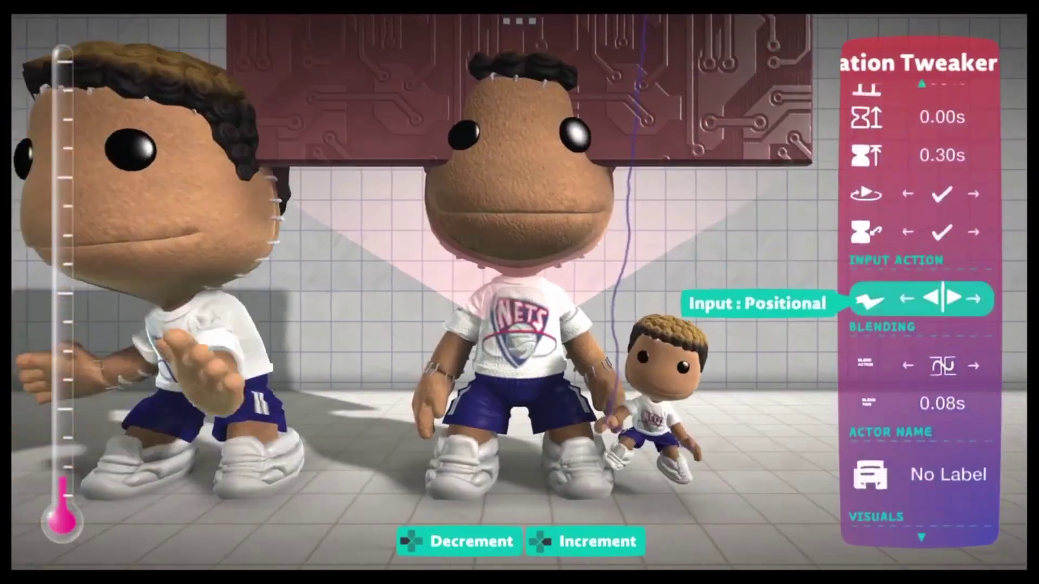
key("Right")
Replace the second Sackbot's animation with Top Center Grab from the Sackboy Grab & Hang category.
key("Up")
key("Up")
key("Up")
key("Up")
key("Up")
key("Up")
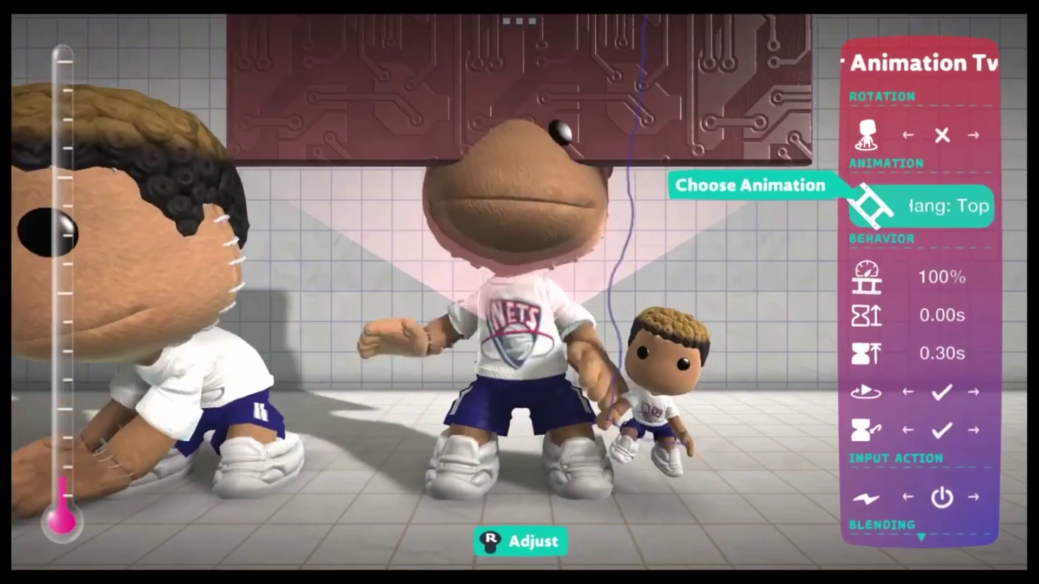
key("Return")
key("Right")
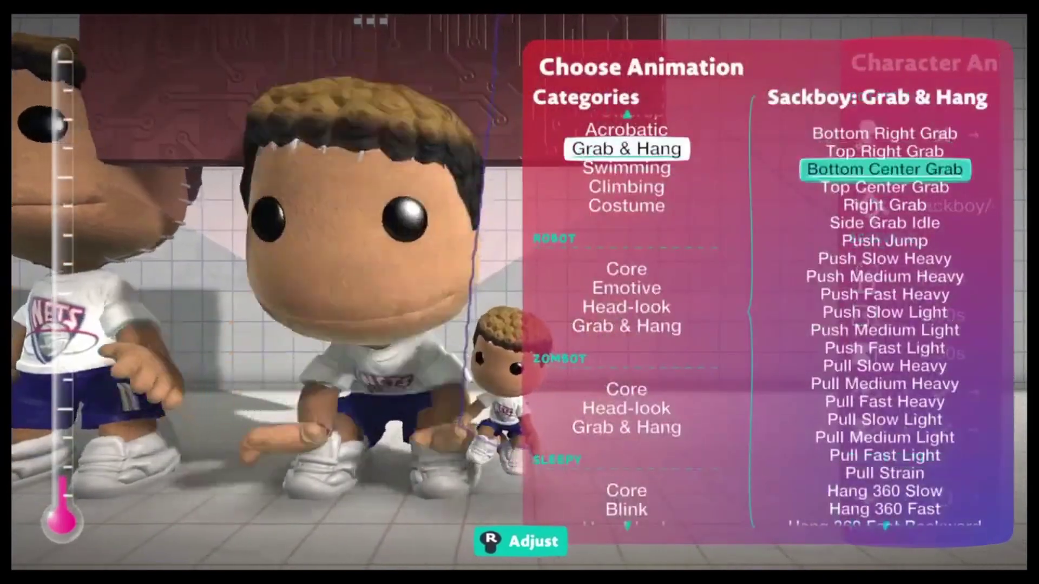
key("Down")
key("Return")
Set the Top Center Grab tweaker's input action to Positional.
key("Down")
key("Down")
key("Down")
key("Down")
key("Down")
key("Down")
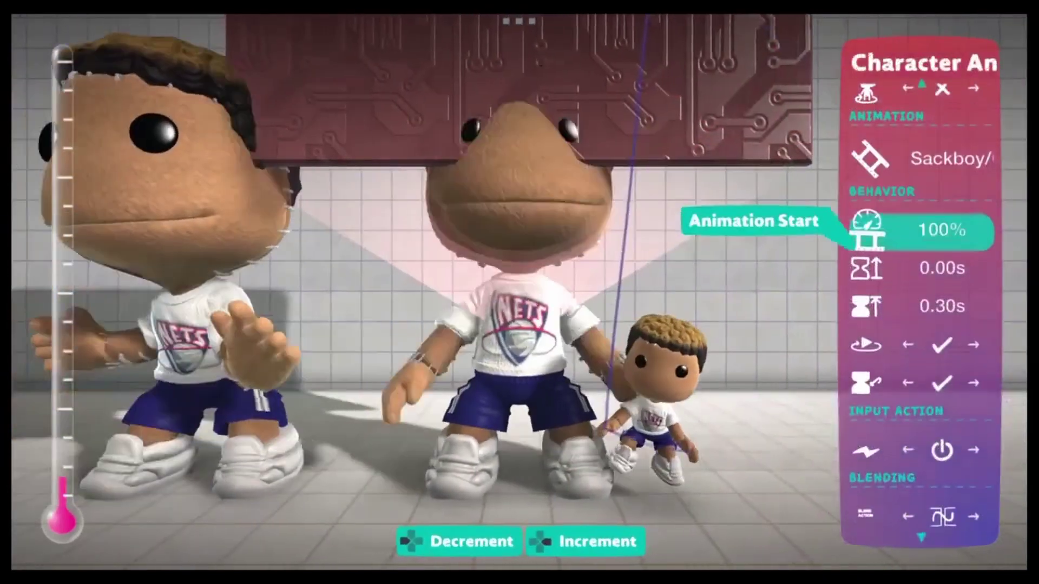
key("Right")
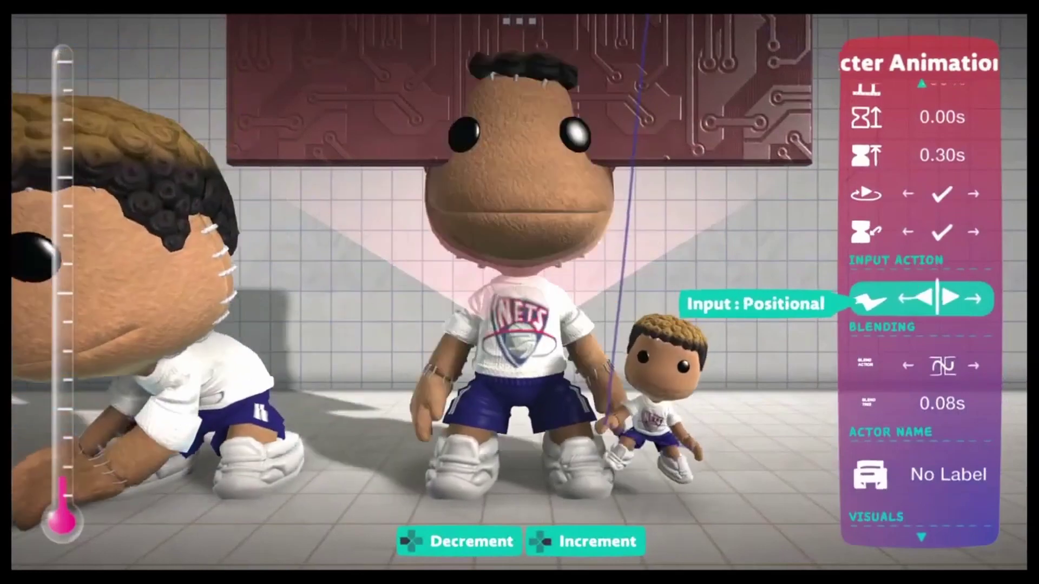
Lower the Top Center Grab's Animation End to 0.23 s, raise it to 0.26 s, and leave the tweaker settings.
key("Up")
key("Up")
key("Up")
key("Left")
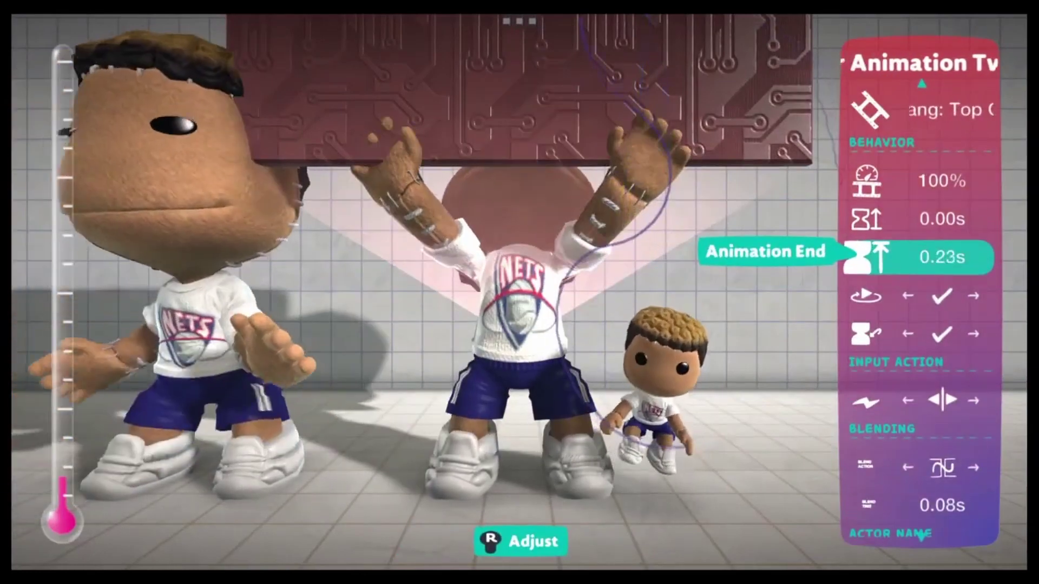
key("Right")
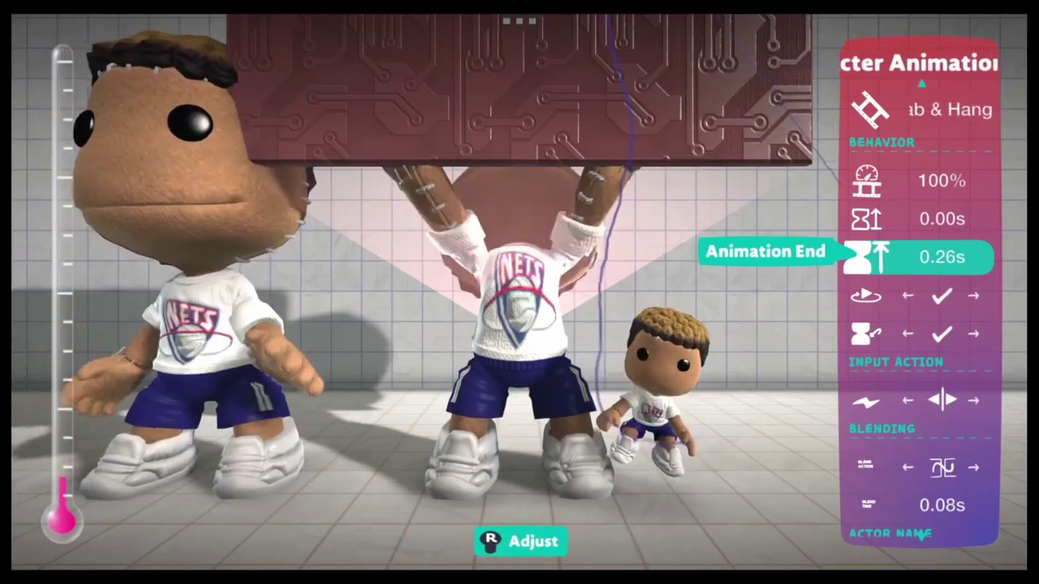
key("Escape")
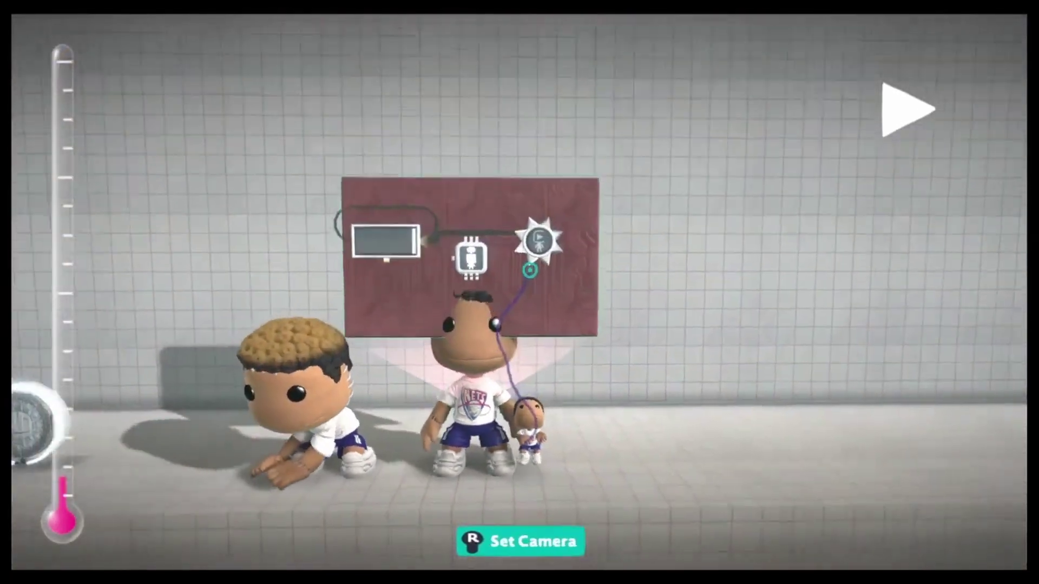
key("Escape")
Open the Idle tweaker's animation chooser and go to the Sackboy : Miscellaneous category under Additional Animations.
key("l")
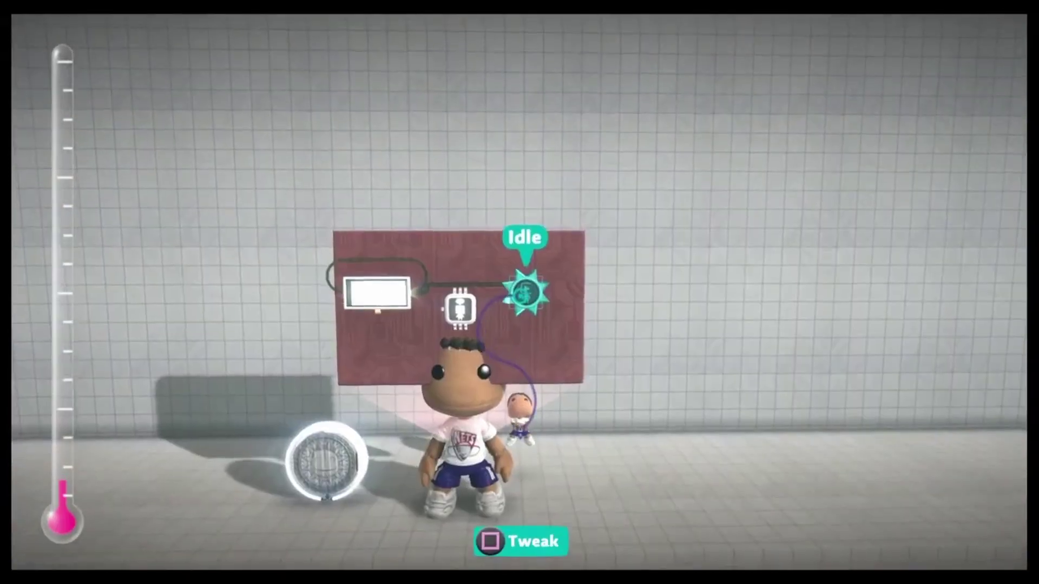
key("Return")
key("Down")
key("Return")
key("Down")
key("Down")
key("Down")
key("Down")
key("Down")
key("Down")
key("Down")
key("Down")
key("Down")
key("Down")
key("Down")
key("Down")
key("Down")
key("Down")
key("Down")
key("Down")
key("Down")
key("Down")
key("Down")
key("Down")
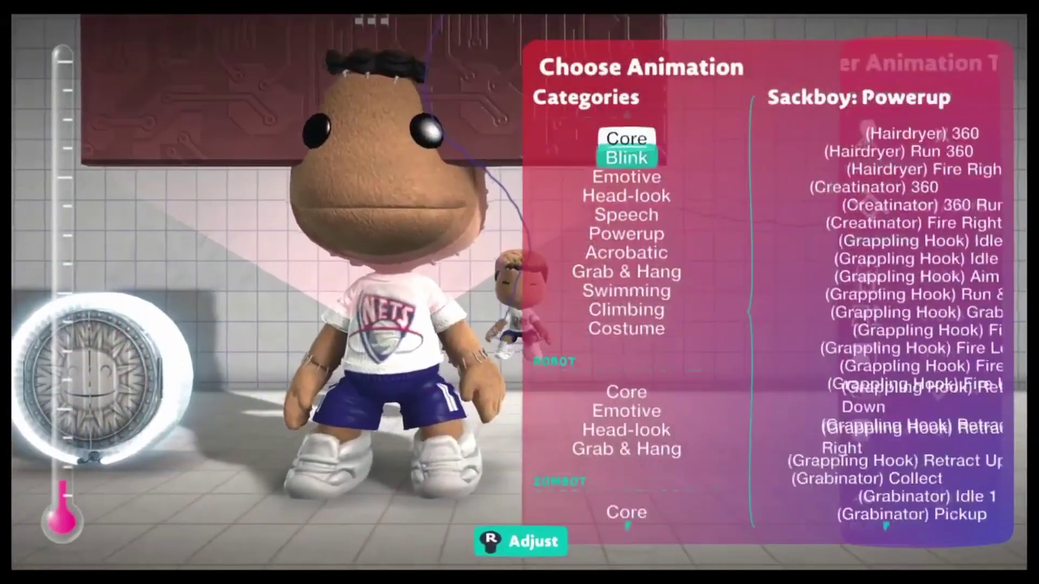
key("Down")
key("Down")
key("Down")
key("Down")
key("Down")
key("Down")
key("Down")
key("Down")
key("Down")
key("Down")
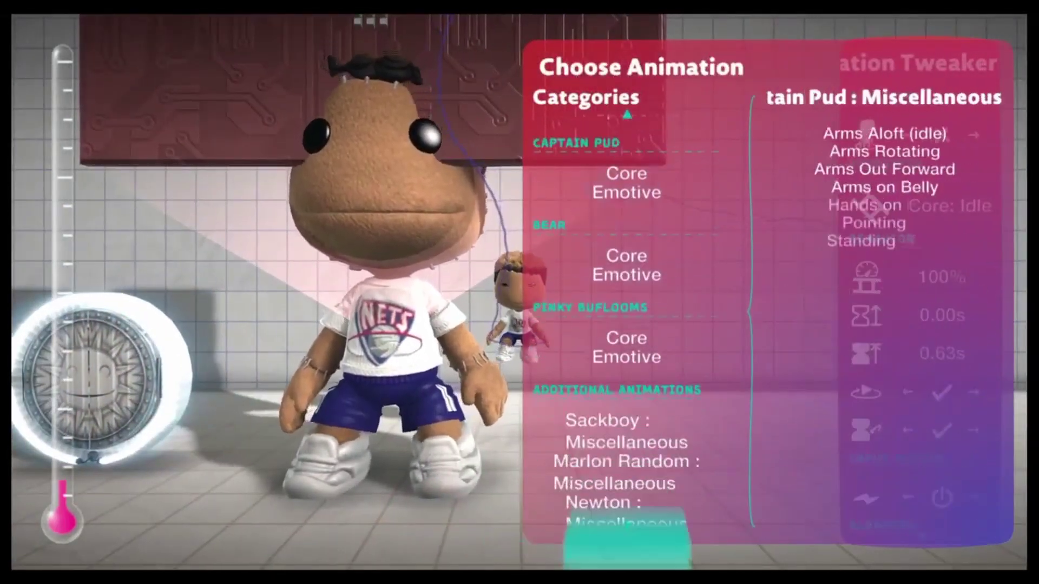
key("Up")
key("Up")
key("Up")
key("Up")
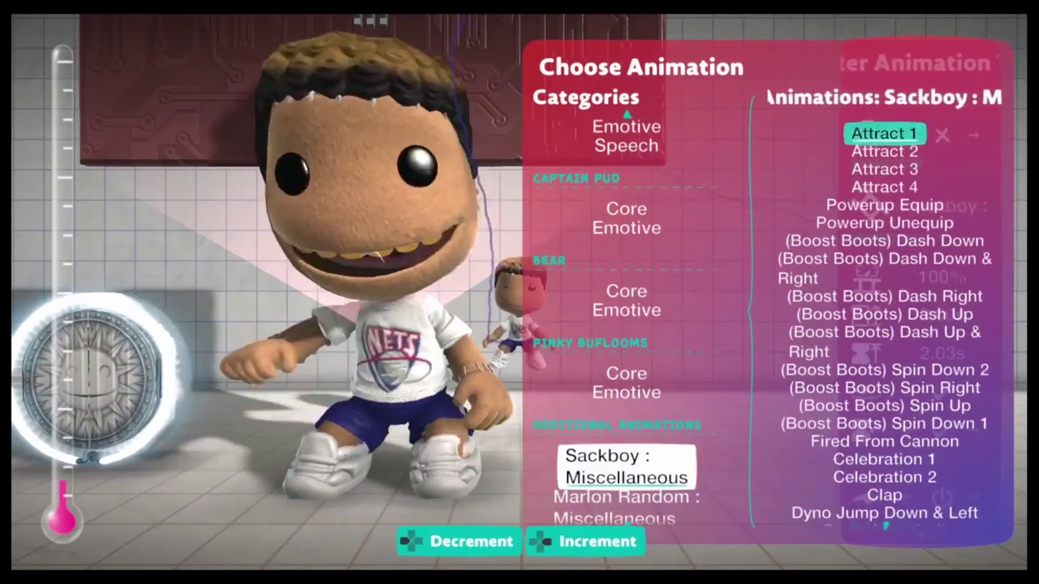
Choose the animation Emote: Evil Grin 1 Body V2 for the Sackbot.
scroll(884, 324, "down", 20)
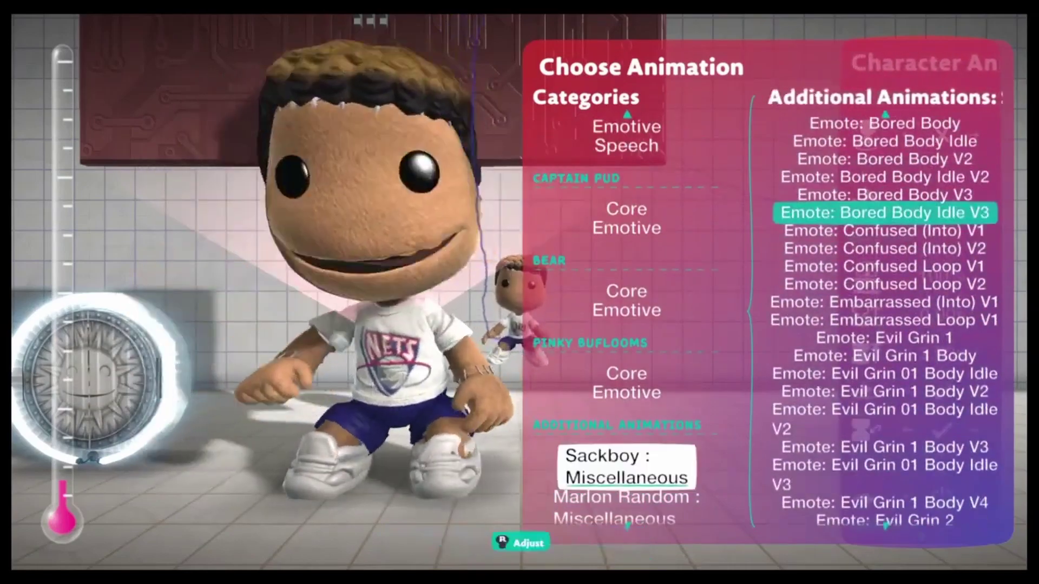
scroll(884, 324, "down", 10)
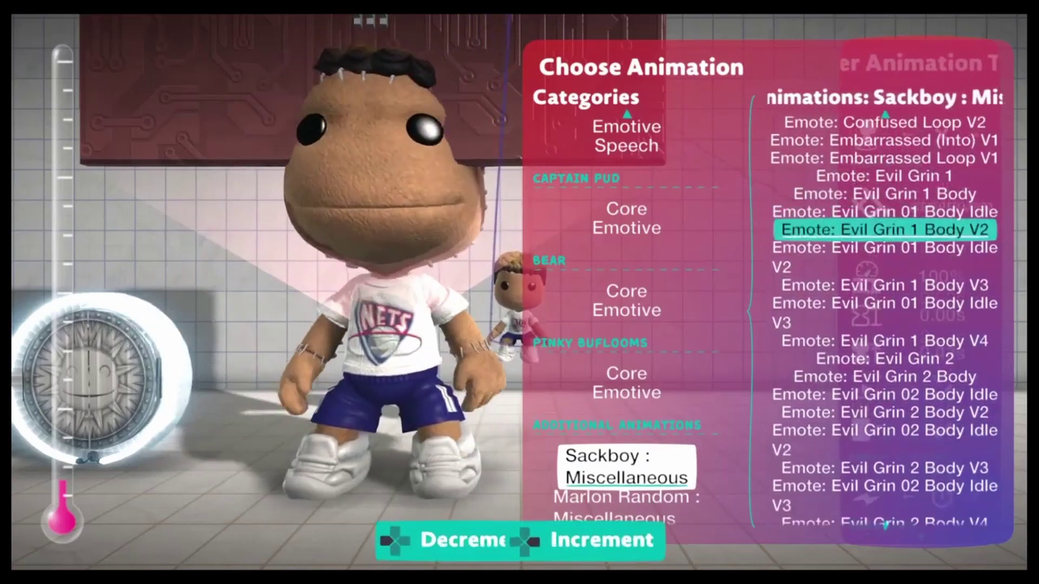
key("Return")
Set the Evil Grin animation tweaker's input action to Positional.
key("Down")
key("Down")
key("Down")
key("Down")
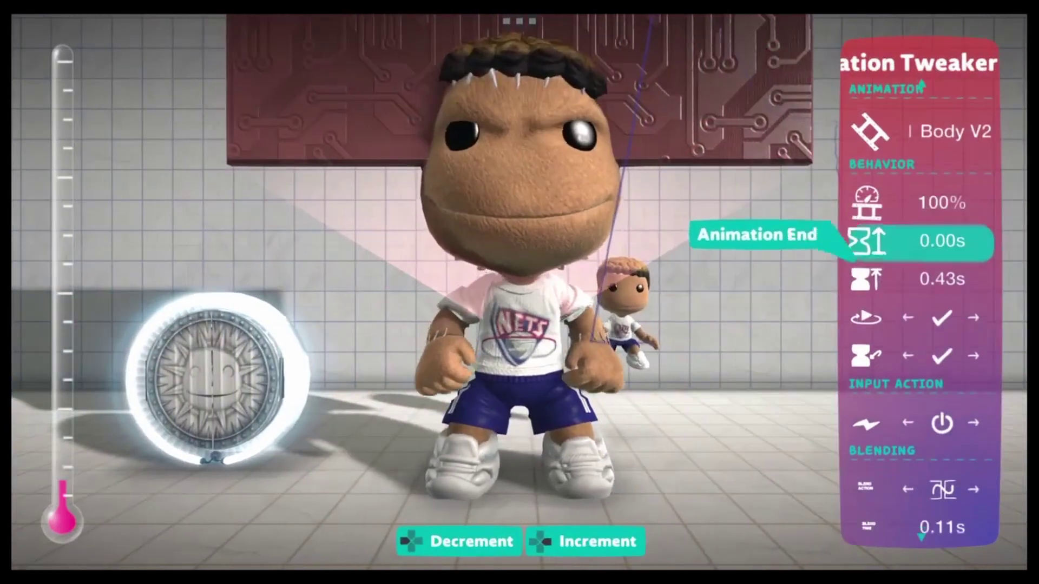
key("Down")
key("Down")
key("Right")
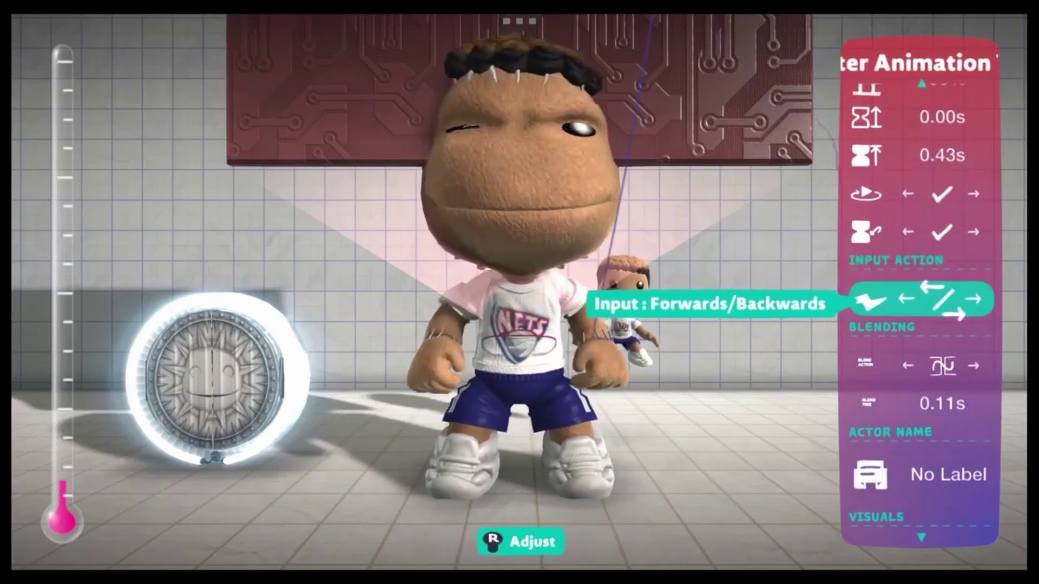
key("Right")
Fine-tune the Evil Grin animation's Animation End down to 0.33 s, leaving the Animation Start at 0.00 s.
key("Left")
key("Left")
key("Left")
key("Left")
key("Left")
key("Left")
key("Left")
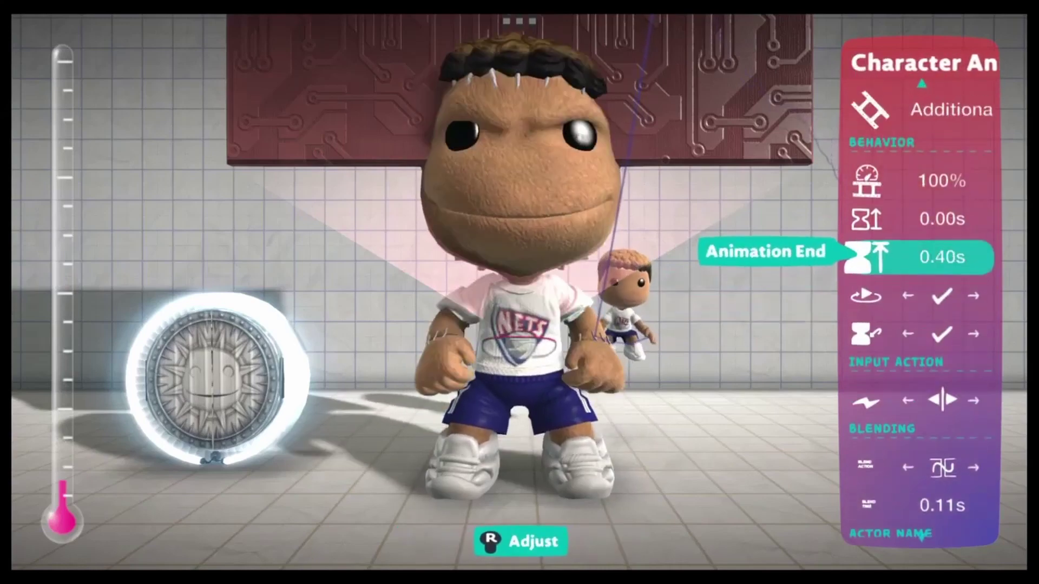
key("Right")
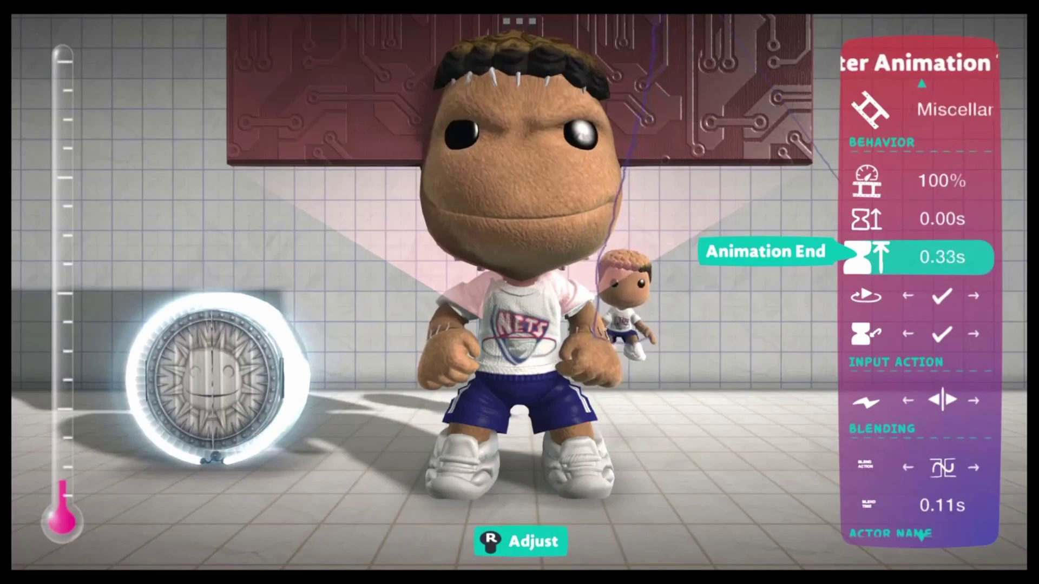
key("Right")
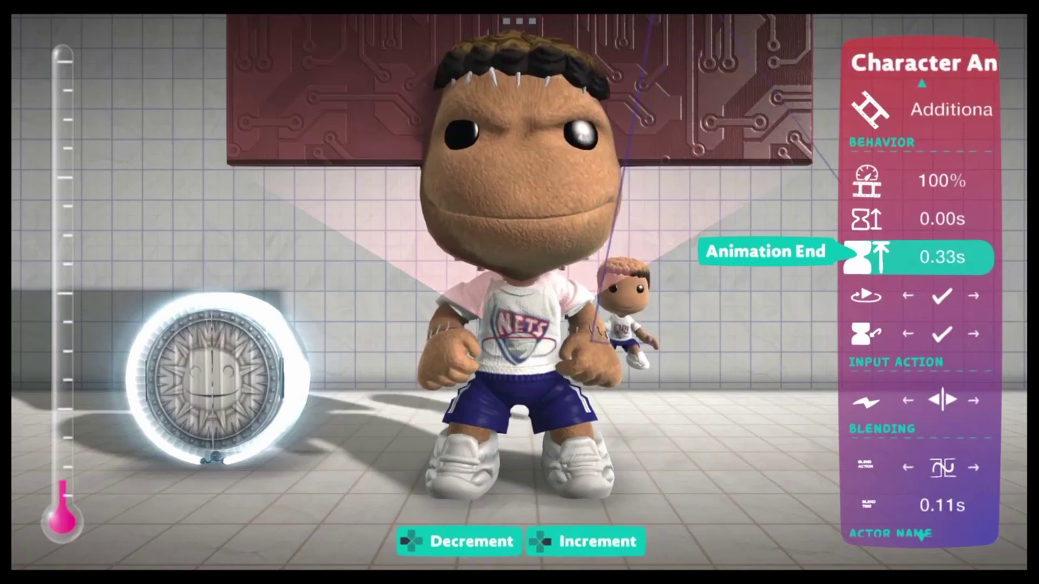
key("Up")
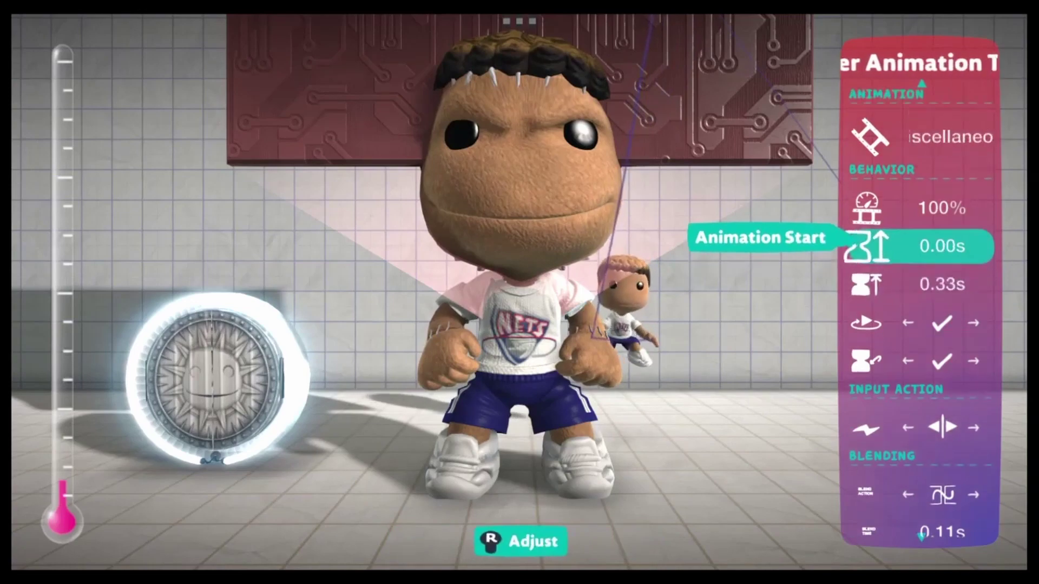
key("Down")
Check the looping timer's Target Time and watch the Sackbot's Evil Grin animation play.
key("Escape")
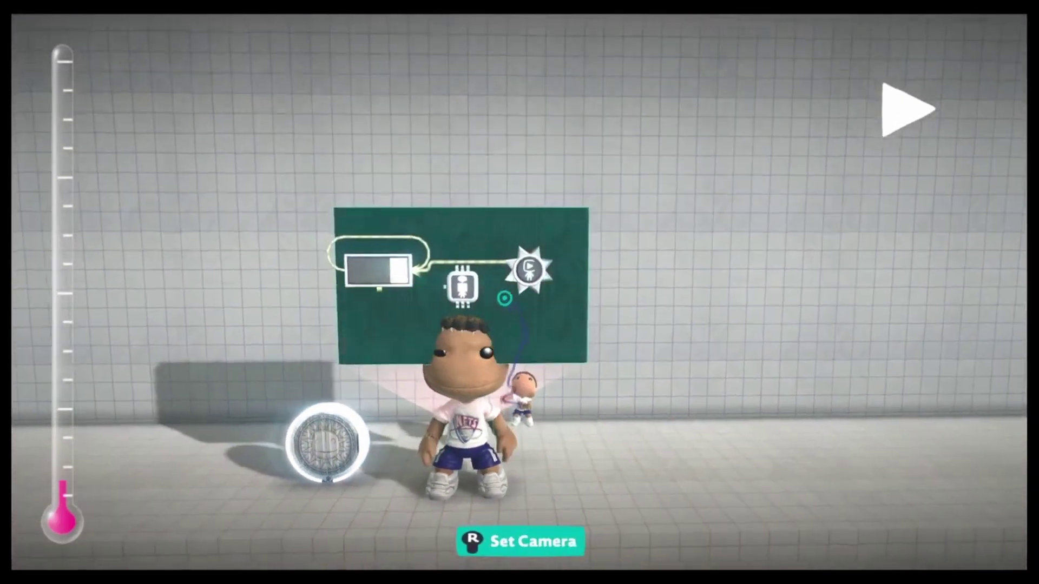
left_click(507, 304)
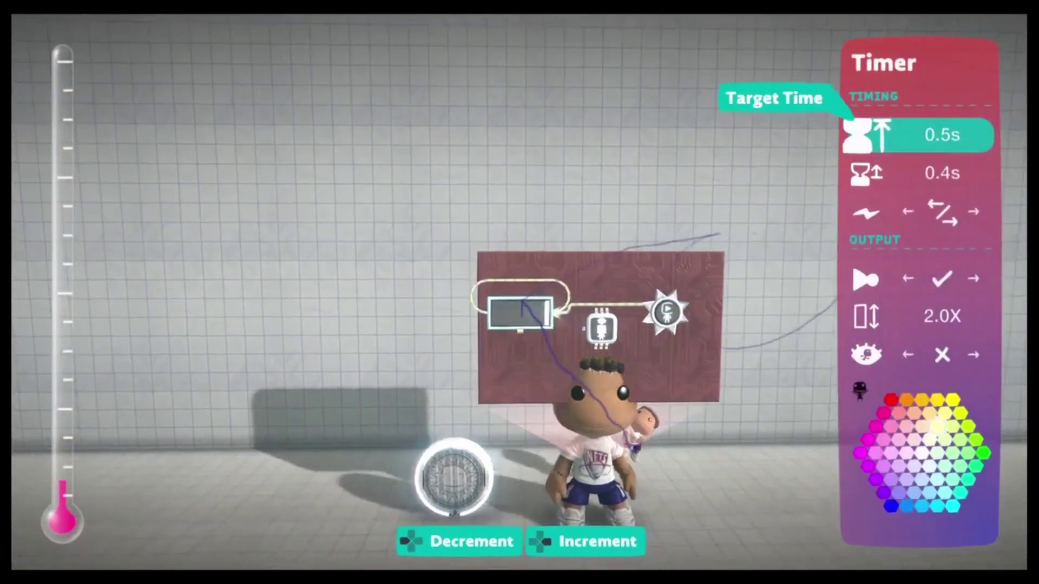
key("Escape")
key("Escape")
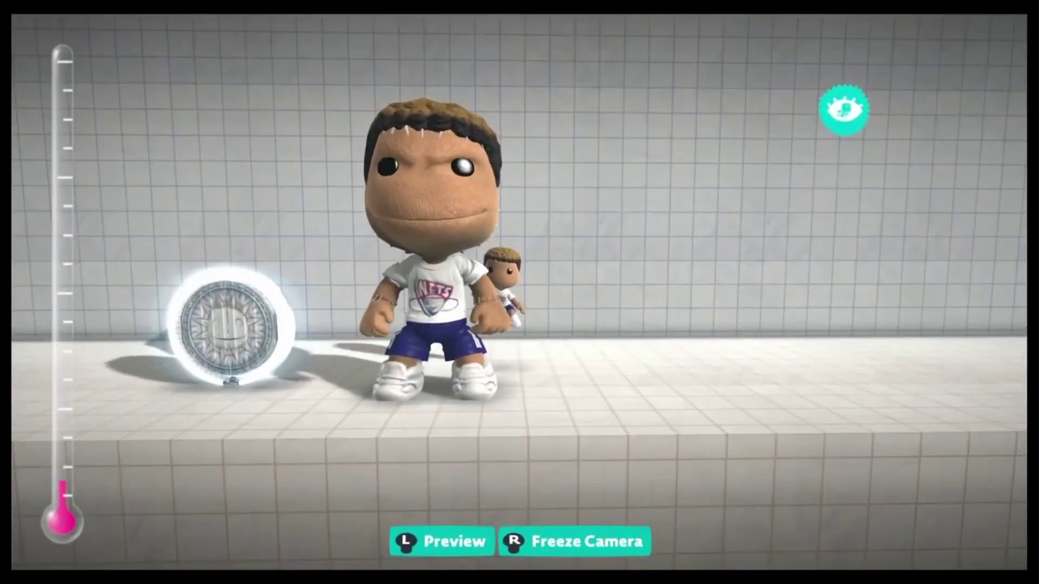
key("l")
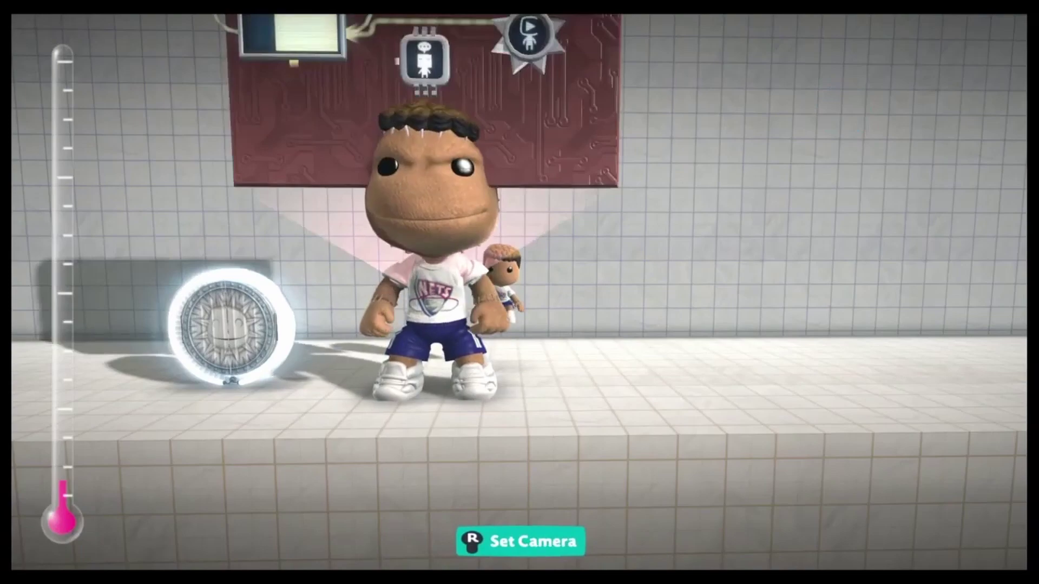
Set the Evil Grin 1 Body V2 animation's Animation Start to 0.16 s and Animation End to 0.33 s.
key("q")
key("Return")
key("q")
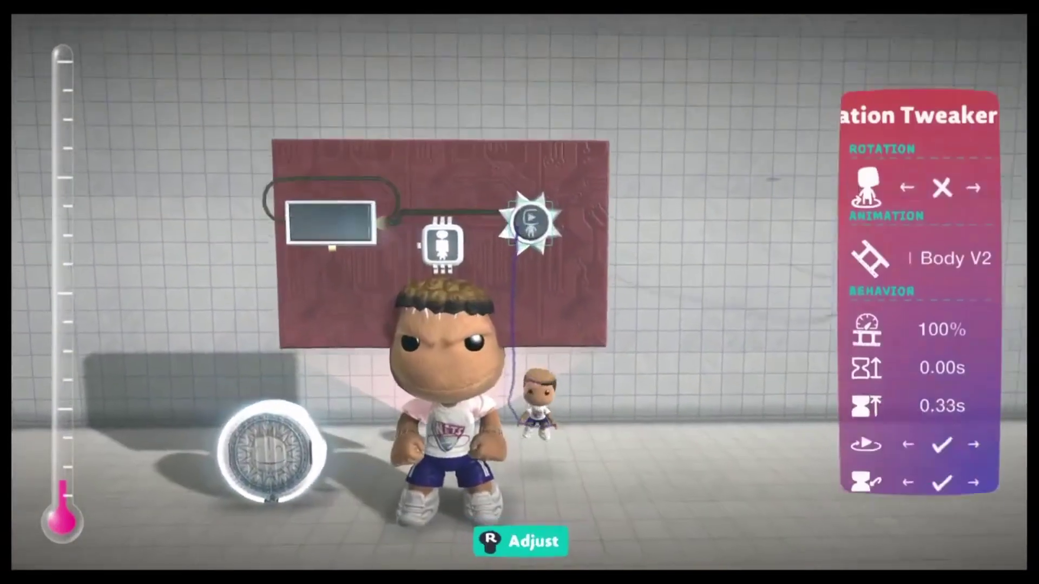
key("Down")
key("Down")
key("Down")
key("Down")
key("Down")
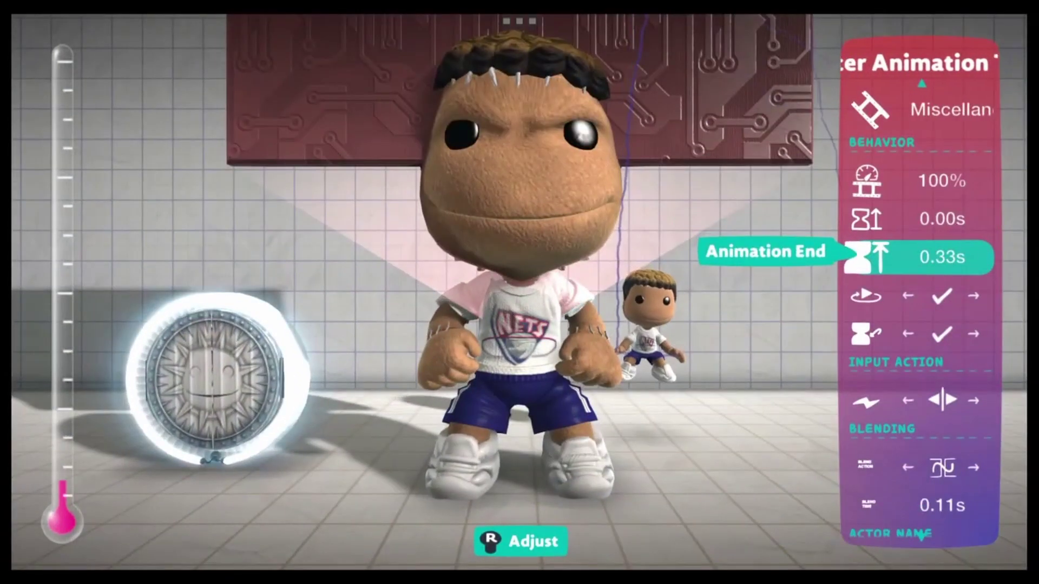
key("Left")
key("Left")
key("Up")
key("Right")
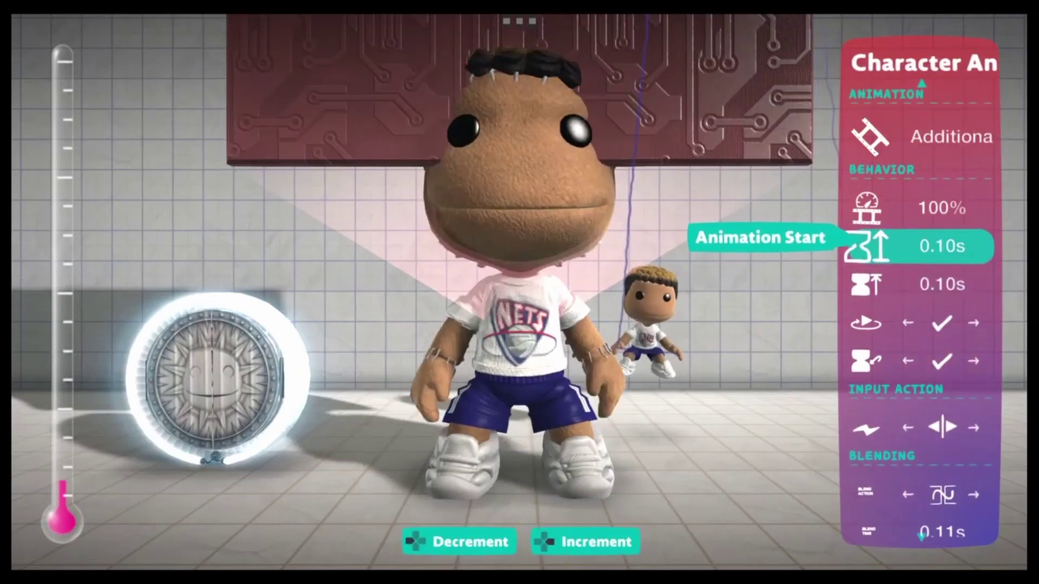
key("Right")
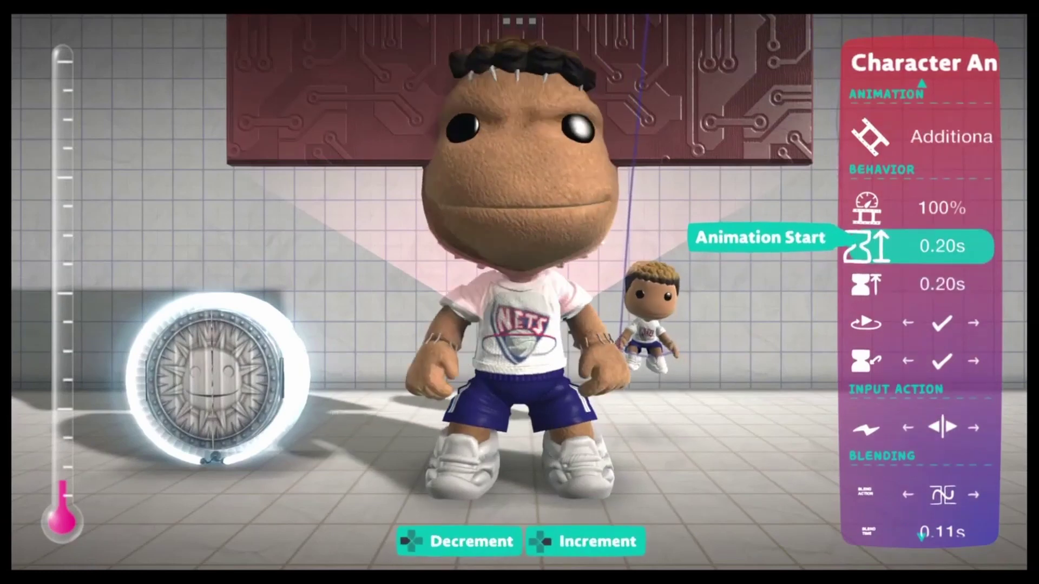
key("Down")
key("Up")
key("Down")
key("Up")
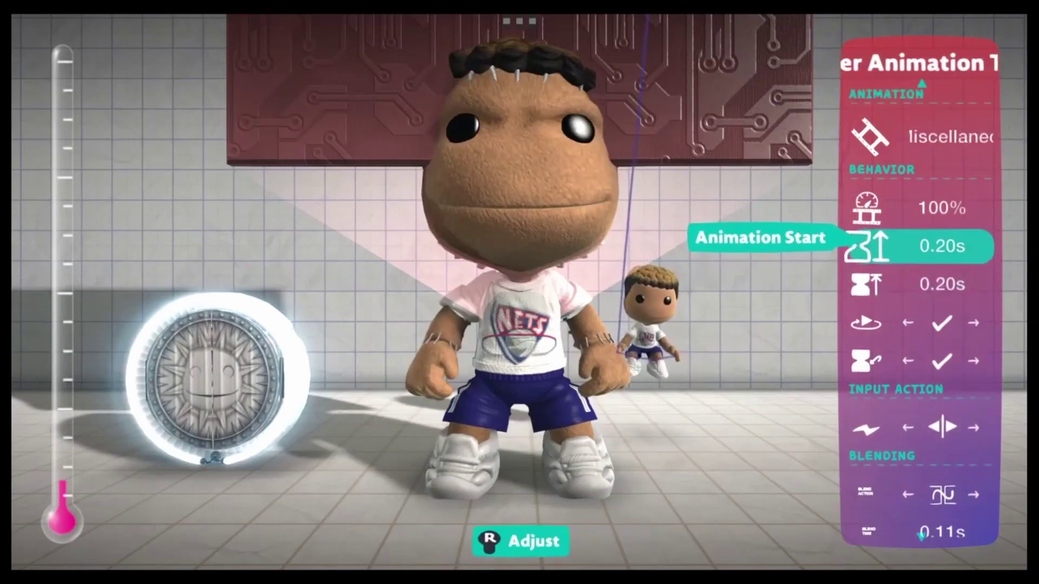
key("Down")
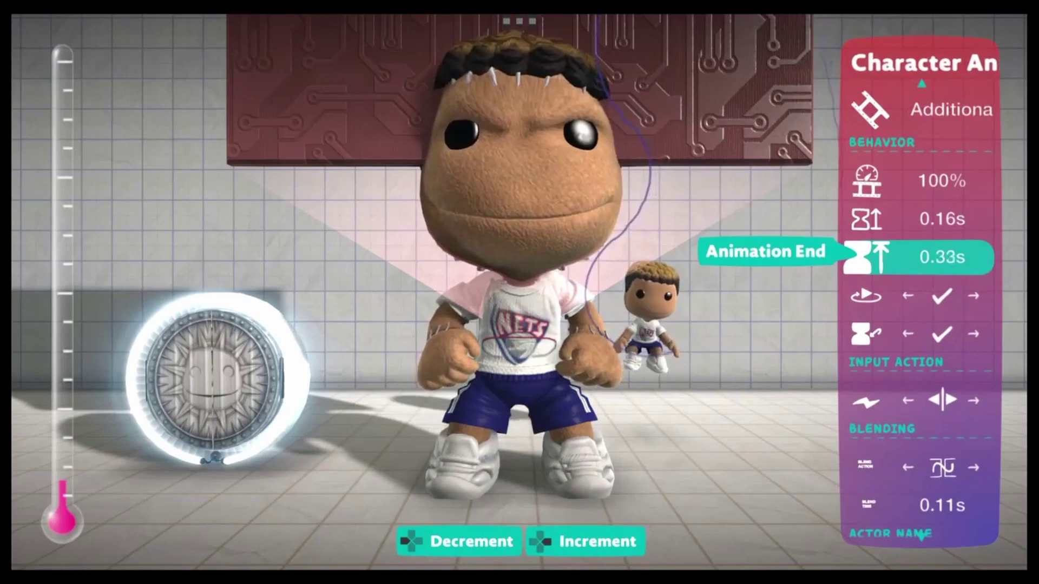
key("Escape")
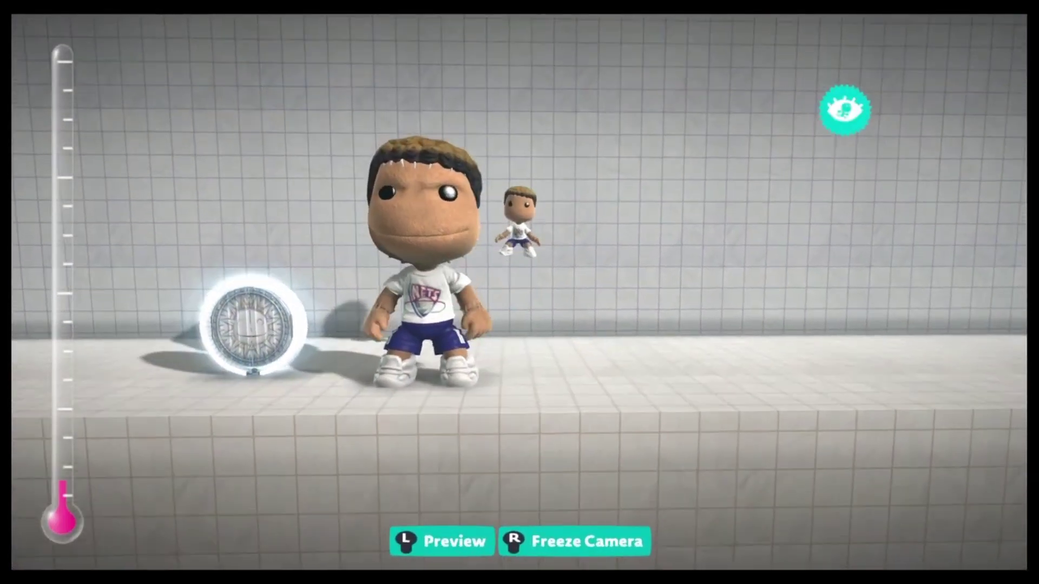
key("Escape")
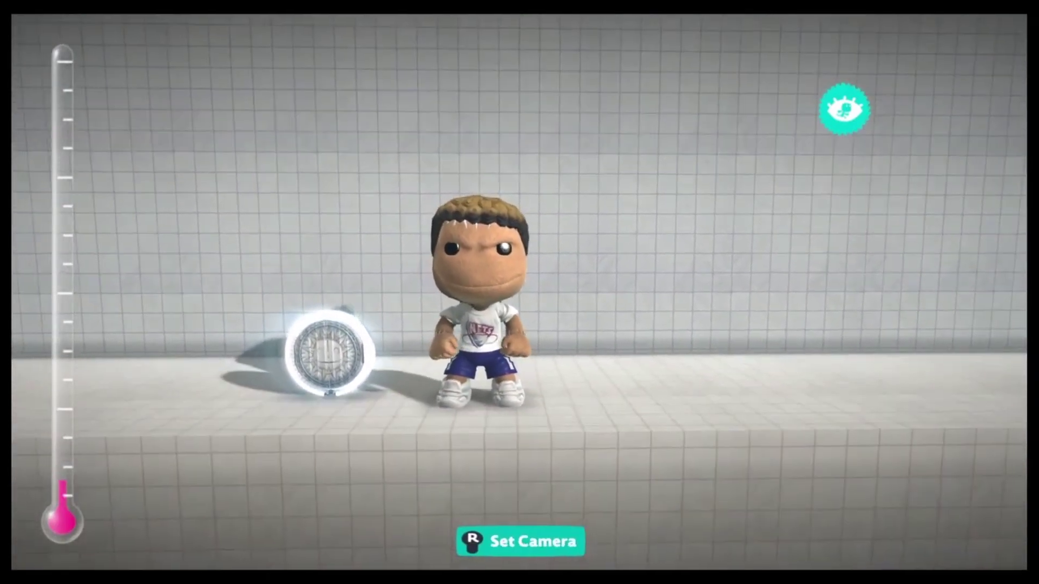
Place a copy of the Evil Grin Sackbot, with its circuit board and looping timer, beside the original.
key("space")
key("Return")
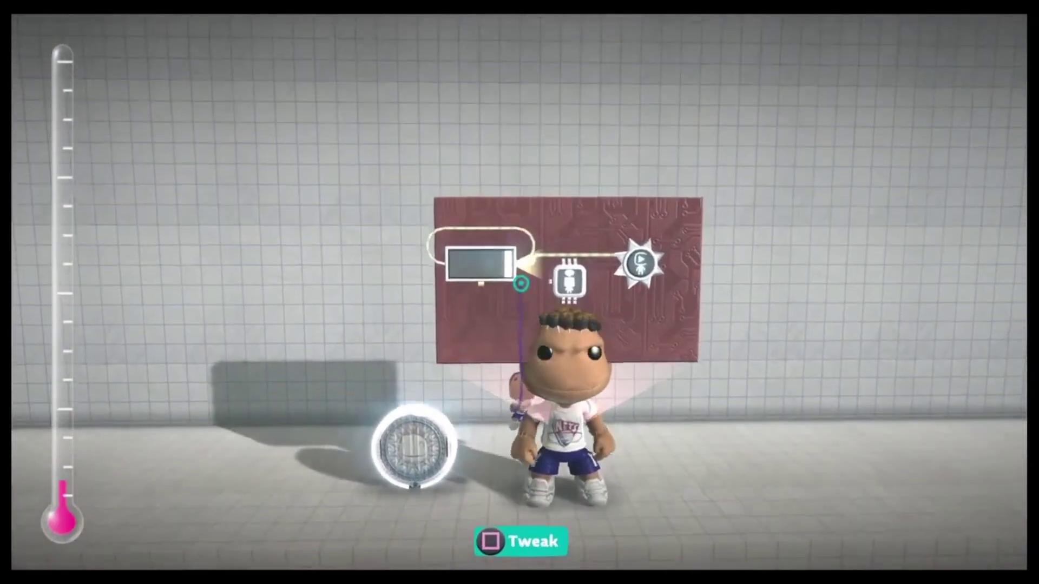
left_click(532, 314)
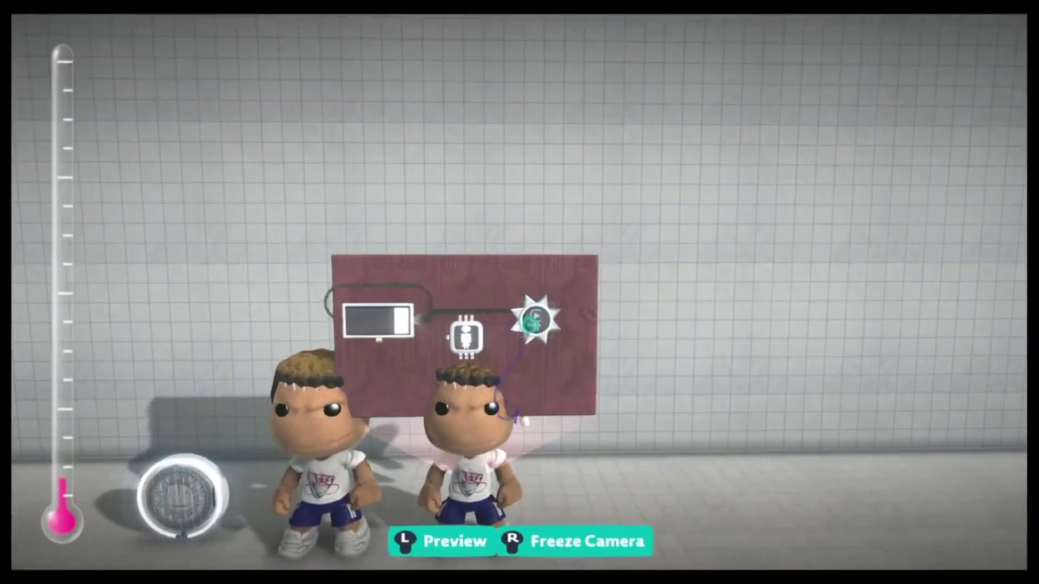
Choose Emote: Evil Grin 01 Body Idle V2 for the copied Sackbot and set its input action to Positional.
right_click(531, 325)
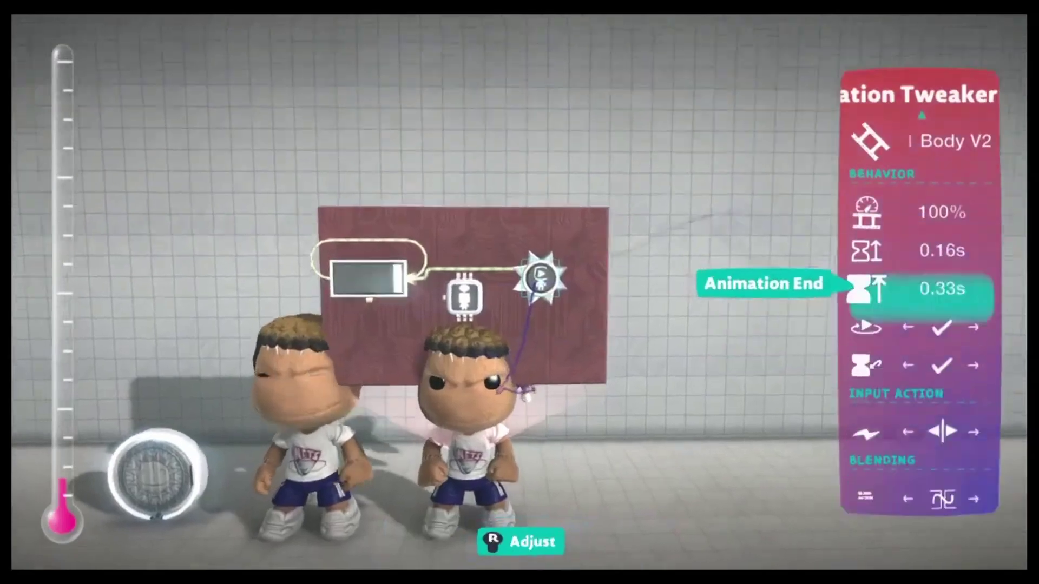
key("Up")
key("Up")
key("Up")
key("Return")
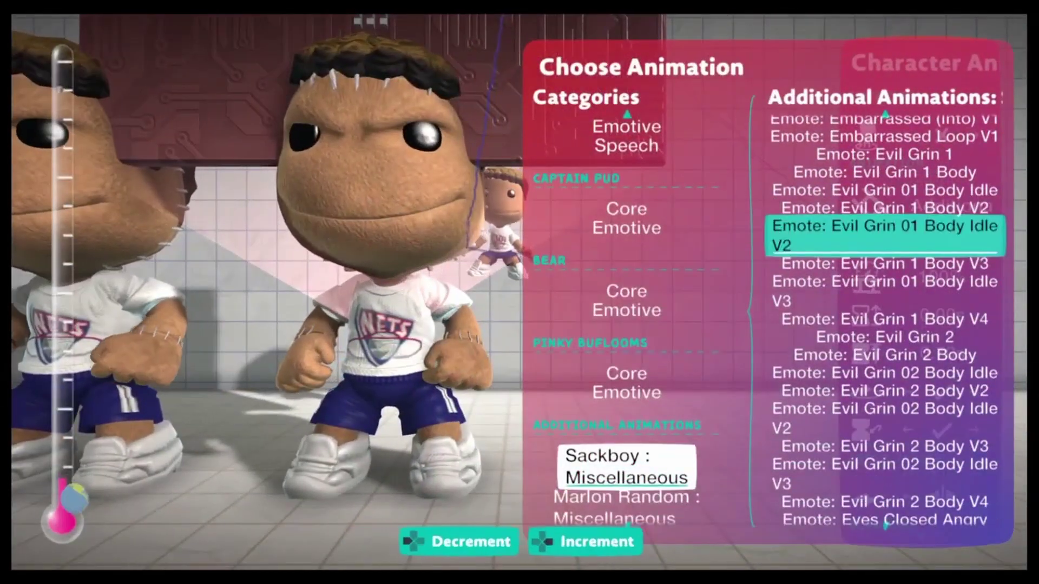
key("Escape")
key("Escape")
key("Down")
key("Down")
key("Down")
key("Down")
key("Down")
key("Down")
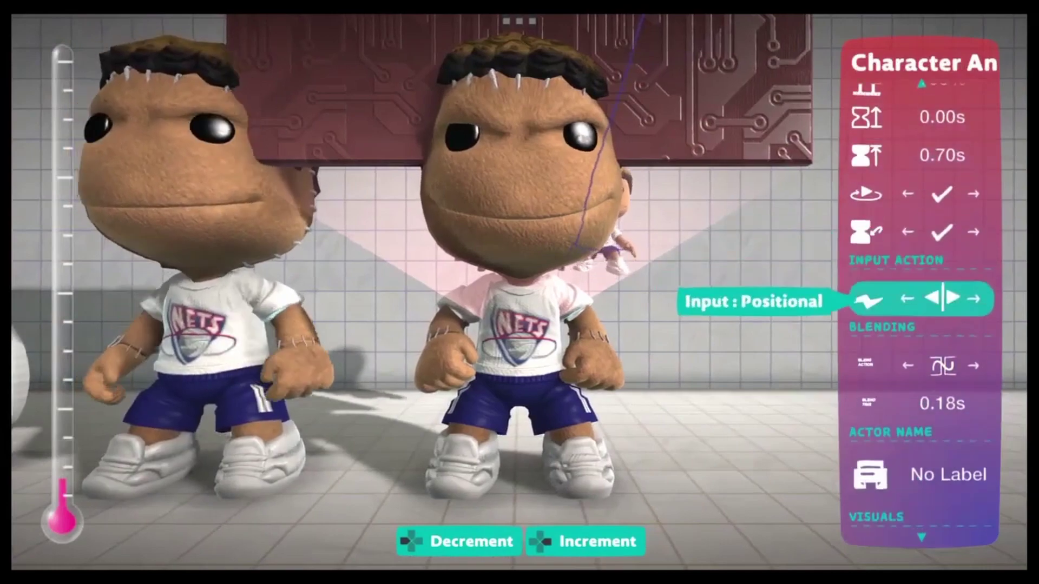
Choose the animation Emote: Evil Grin 1 Body V3 for the copied Sackbot.
key("Up")
key("Up")
key("Up")
key("Up")
key("Up")
key("Up")
key("Up")
key("Return")
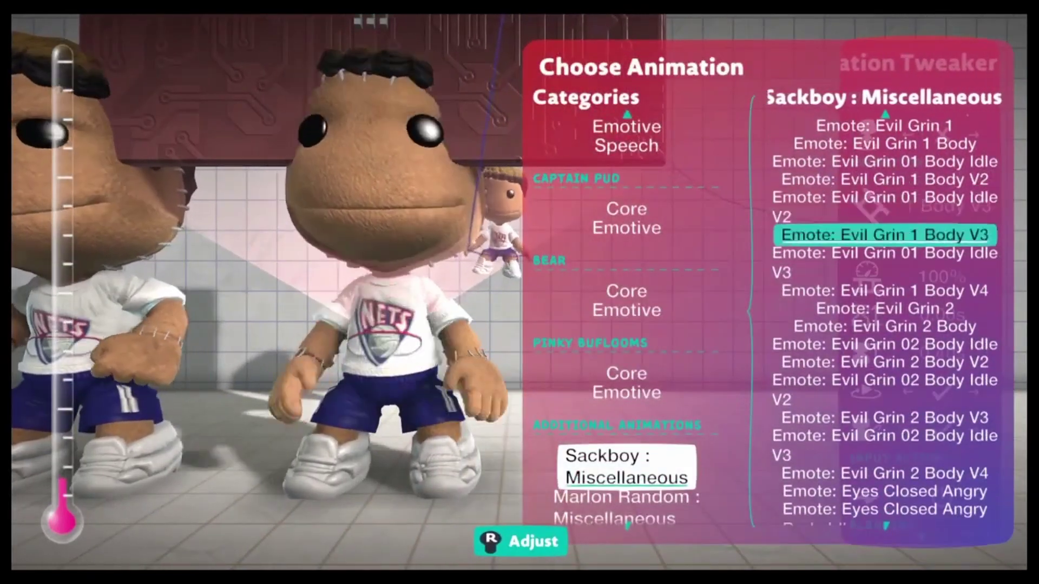
key("Return")
Set the Evil Grin 1 Body V3 animation tweaker's input action to Positional.
key("Down")
key("Down")
key("Down")
key("Down")
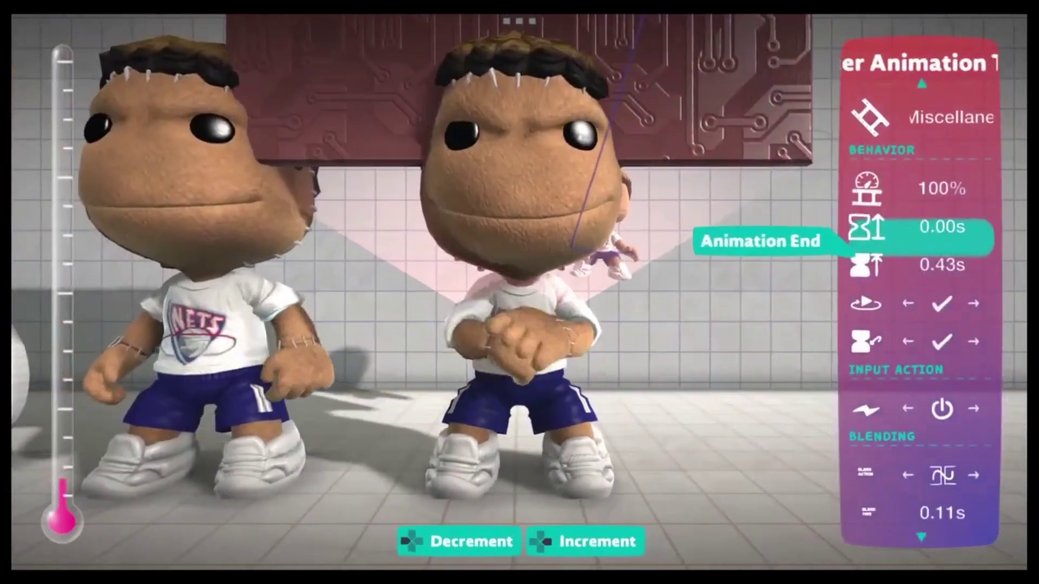
key("Down")
key("Right")
key("Left")
key("Right")
Lower the Body V3 animation's Animation End to 0.00 s and step its Animation Start up to 0.20 s.
key("Up")
key("Up")
key("Up")
key("Left")
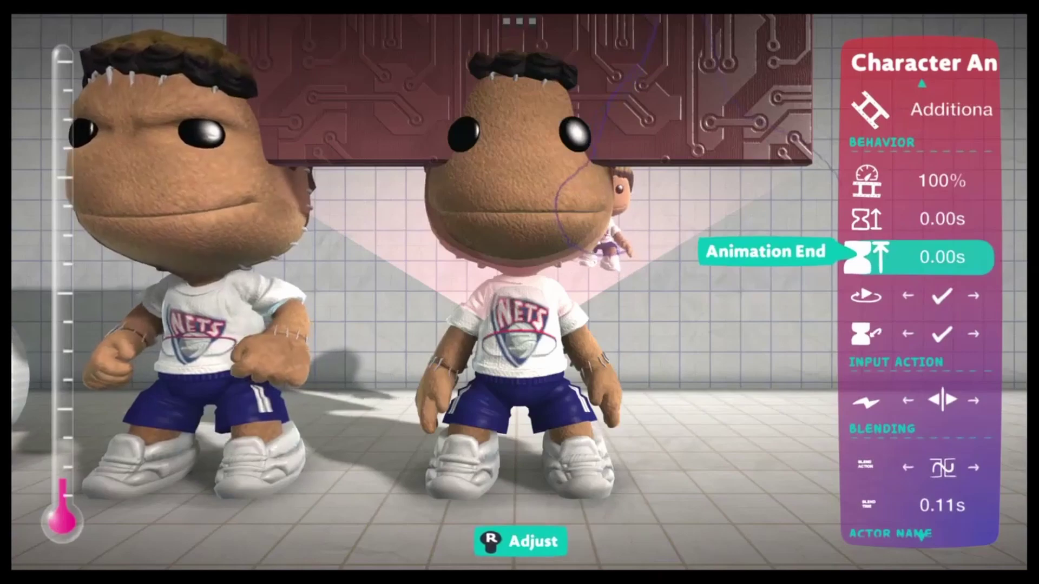
key("Up")
key("Right")
key("Right")
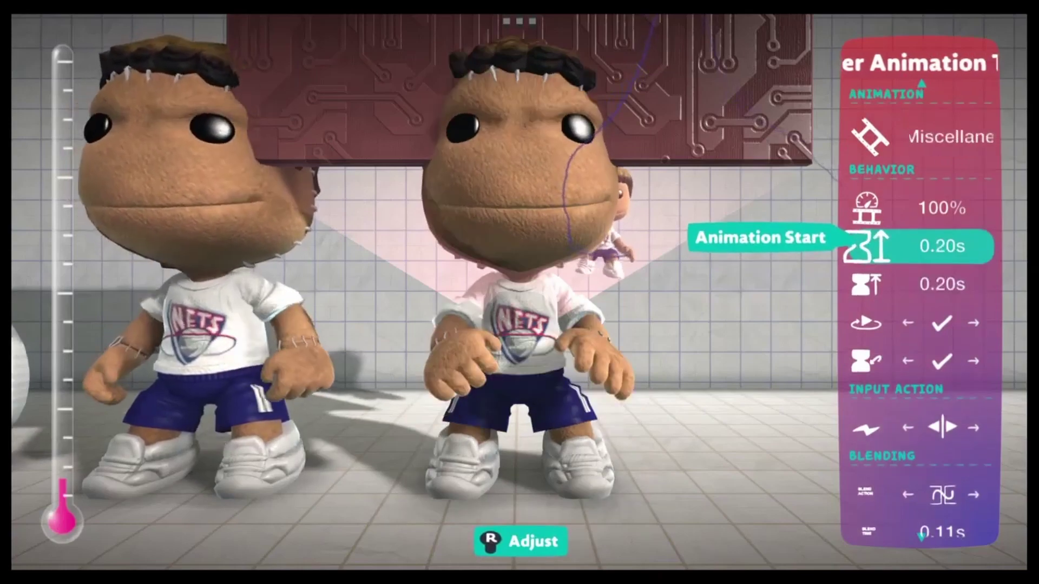
key("Right")
key("Left")
key("Down")
key("Left")
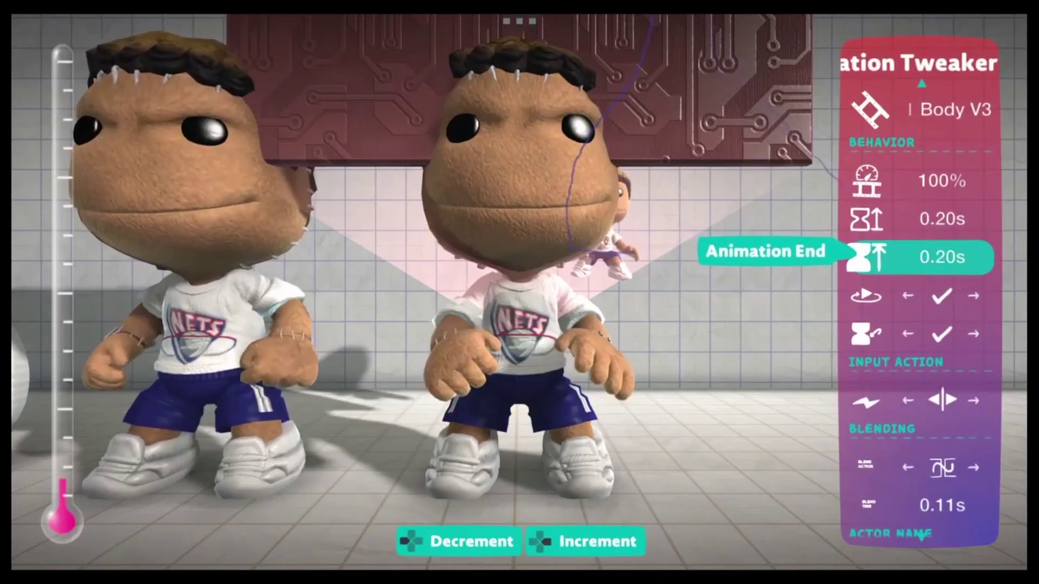
key("Right")
key("Right")
key("Right")
Fine-tune the Body V3 animation's Animation Start up to 0.30 s.
key("Up")
key("Right")
key("Right")
key("Right")
key("Right")
key("Right")
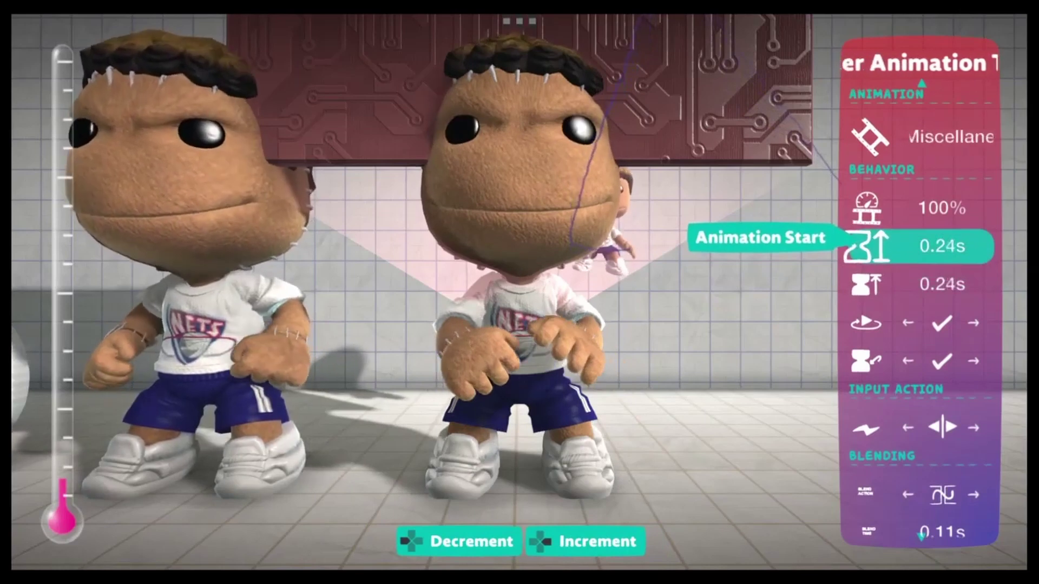
key("Right")
key("Right")
key("Right")
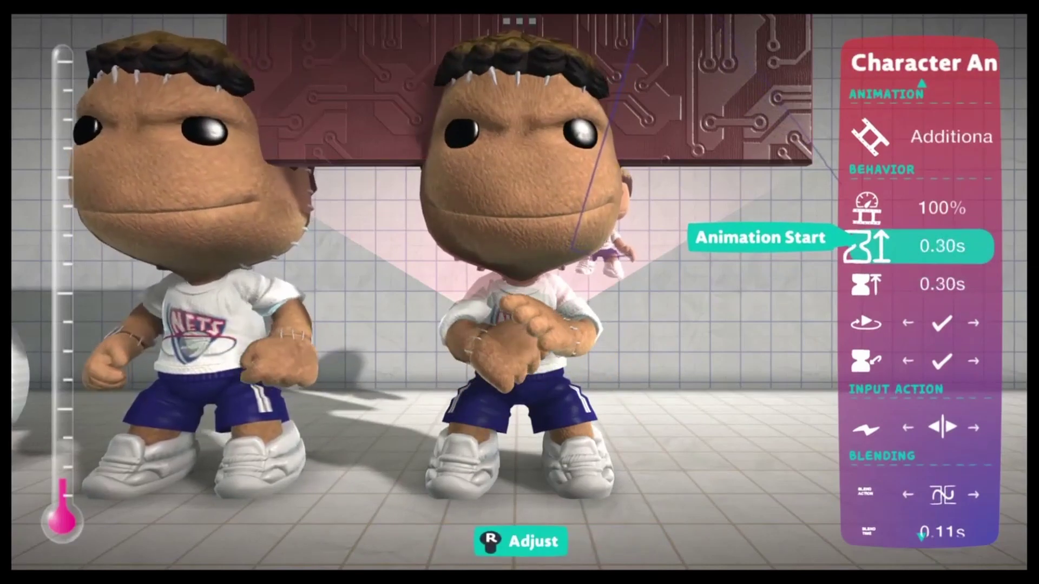
Set the Body V3 animation's Animation End to 0.37 s and close the tweaker.
key("Down")
key("Right")
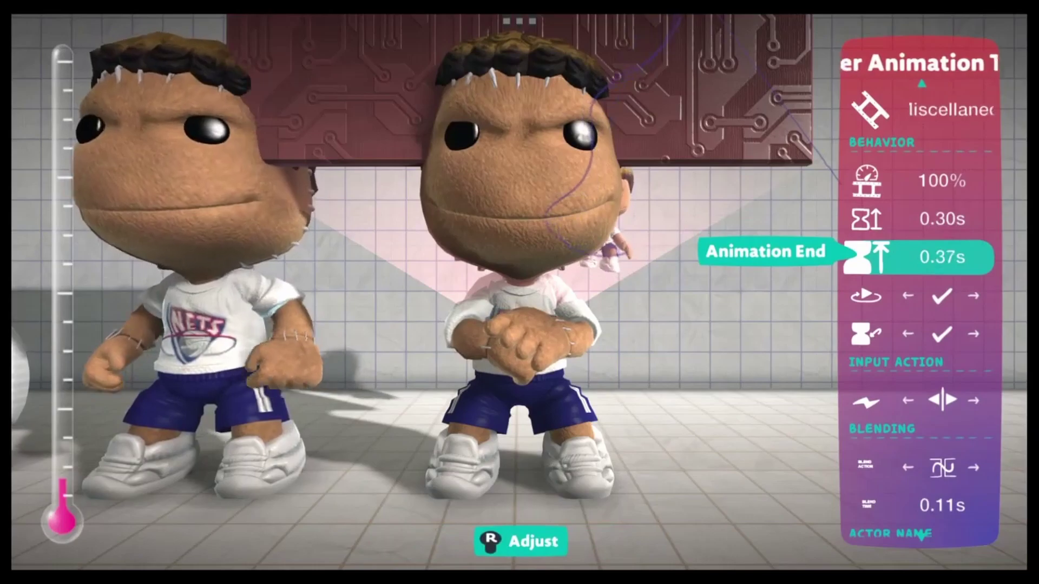
key("Escape")
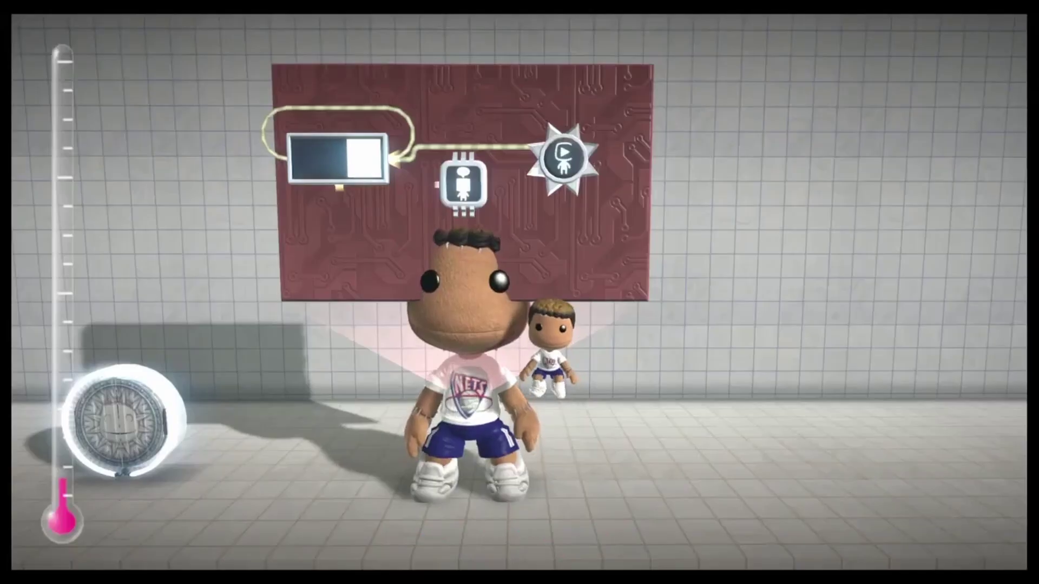
Open the animation chooser from the neutral Sackbot's animation tweaker.
key("q")
key("Return")
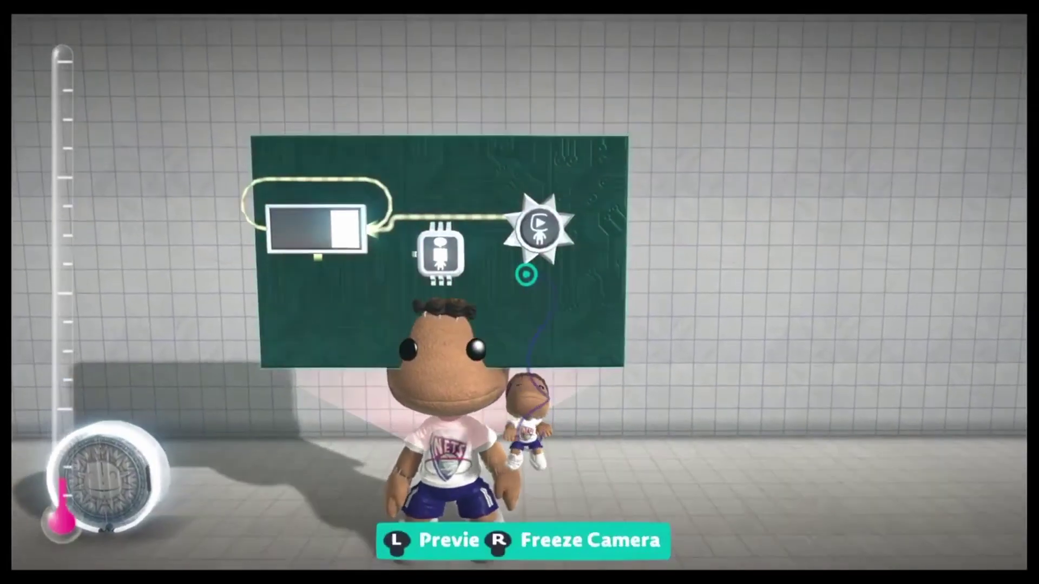
left_click(533, 259)
key("Up")
key("Up")
key("Up")
key("Up")
key("Up")
key("Up")
key("Up")
key("Down")
key("Return")
Go to the Marlon Random : Miscellaneous category under Additional Animations.
key("Down")
key("Down")
key("Down")
key("Down")
key("Down")
key("Down")
key("Down")
key("Down")
key("Down")
key("Down")
key("Down")
key("Down")
key("Down")
key("Down")
key("Down")
key("Down")
key("Down")
key("Down")
key("Down")
key("Down")
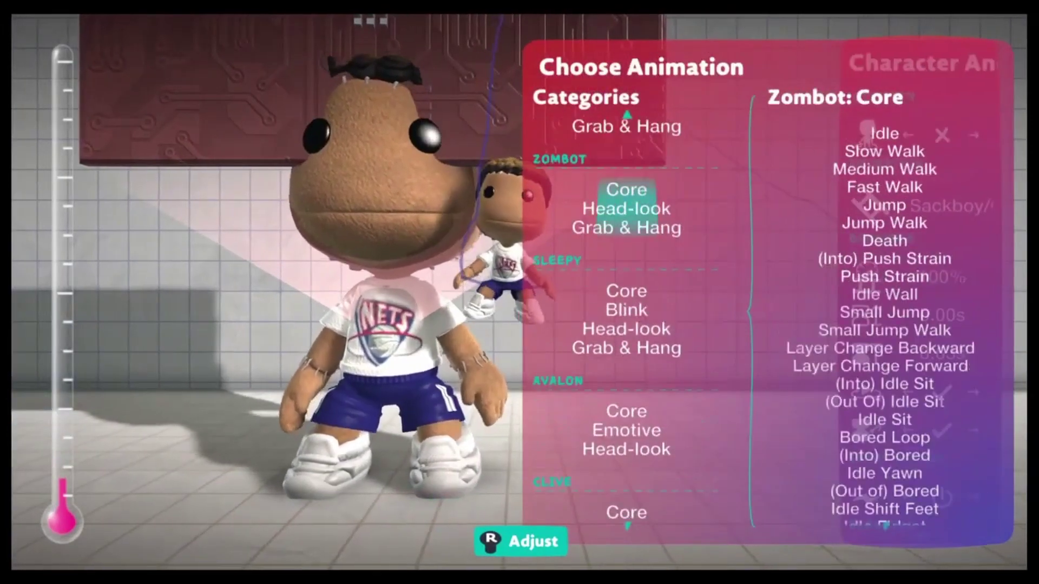
key("Down")
key("Down")
key("Down")
key("Down")
key("Down")
key("Down")
key("Down")
key("Down")
key("Down")
key("Down")
key("Down")
key("Down")
key("Down")
key("Down")
key("Down")
key("Down")
key("Down")
key("Down")
key("Down")
key("Down")
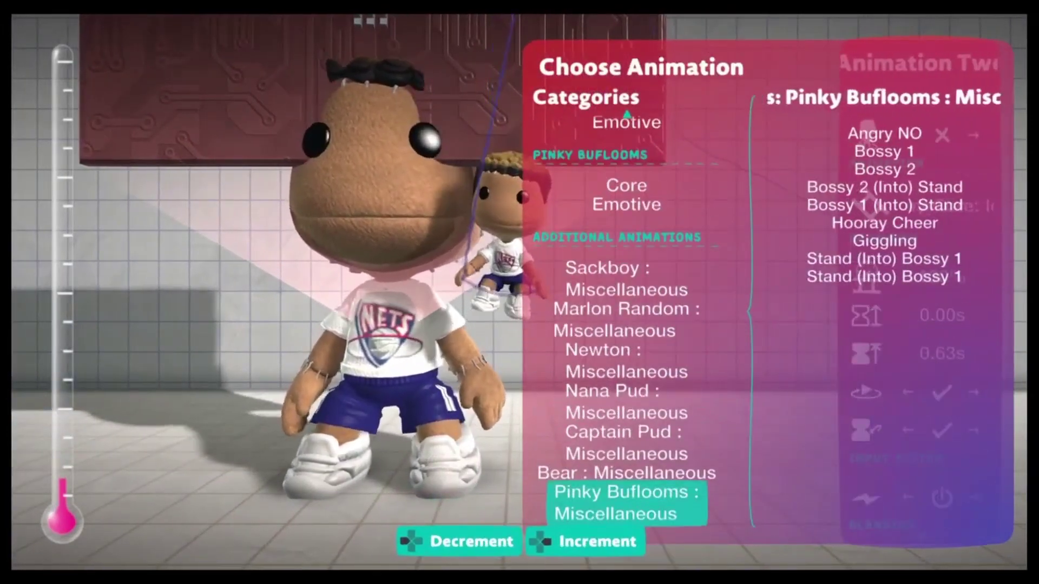
key("Up")
key("Up")
key("Up")
key("Up")
key("Up")
key("Return")
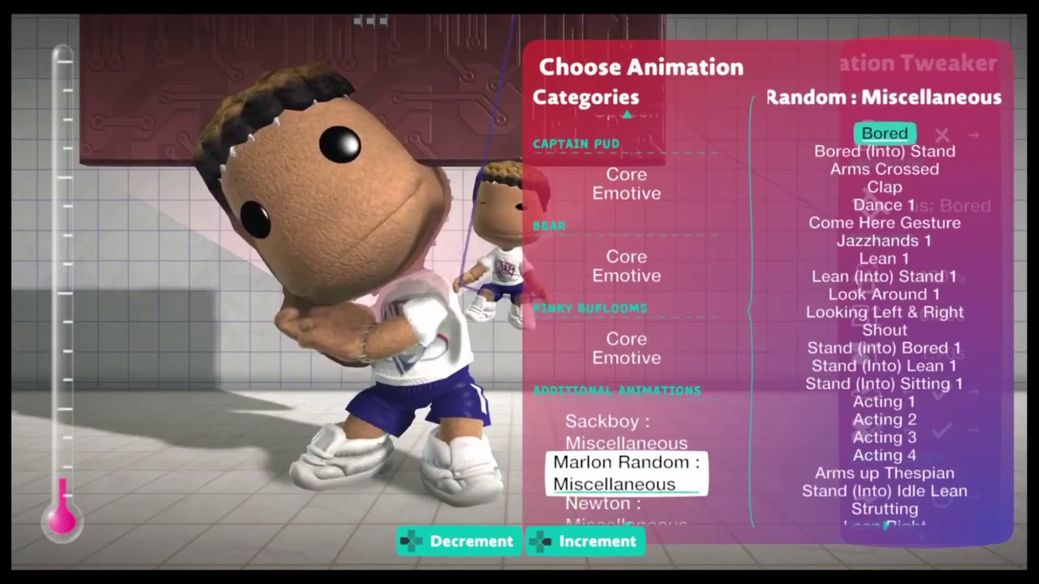
Choose the Strutting animation for the Sackbot and close the animation chooser.
key("Up")
key("Up")
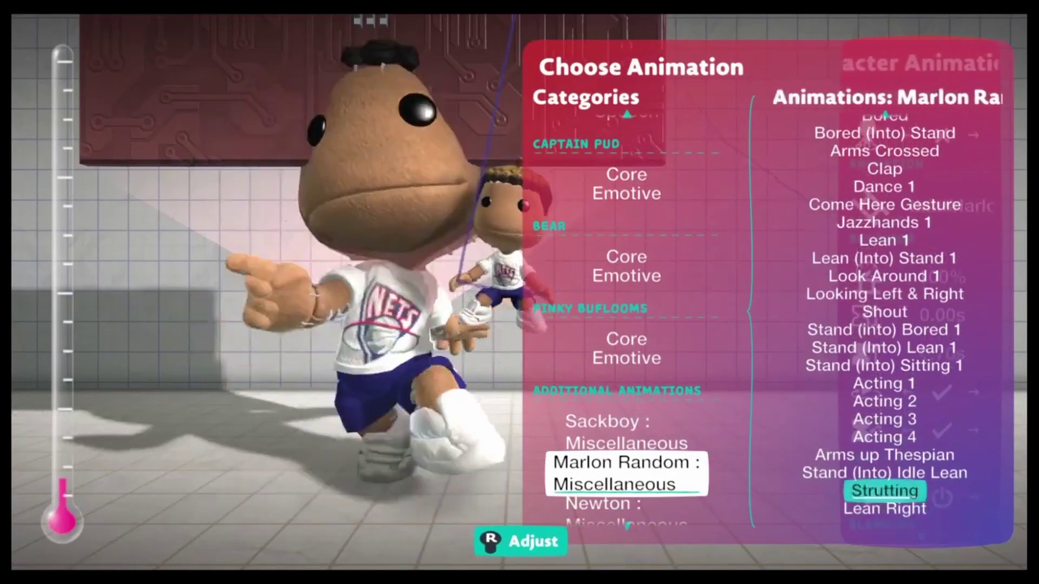
key("Escape")
key("Escape")
Set the Strutting animation tweaker's input action to Positional.
key("Down")
key("Down")
key("Down")
key("Down")
key("Down")
key("Down")
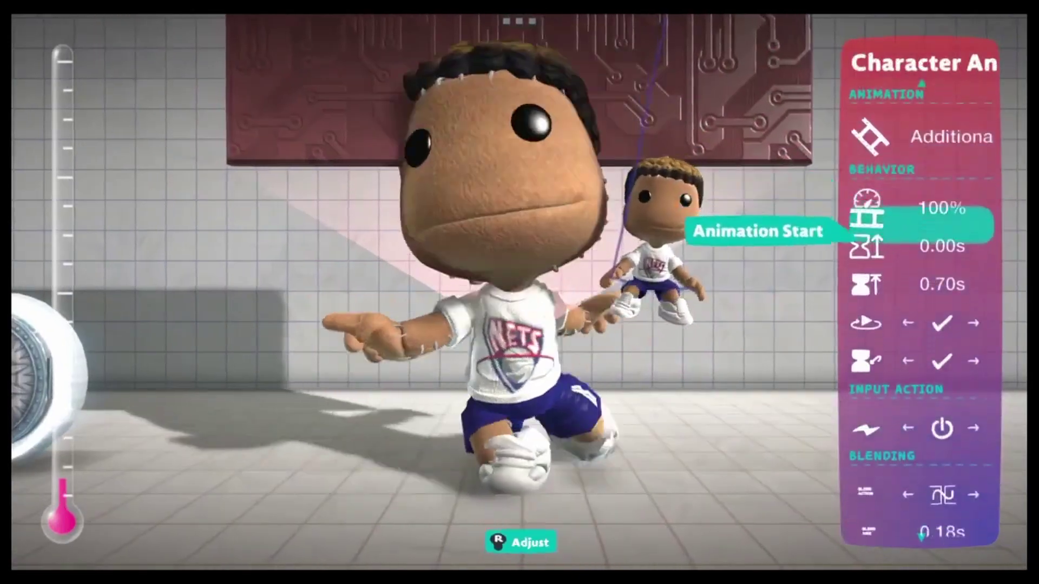
key("Right")
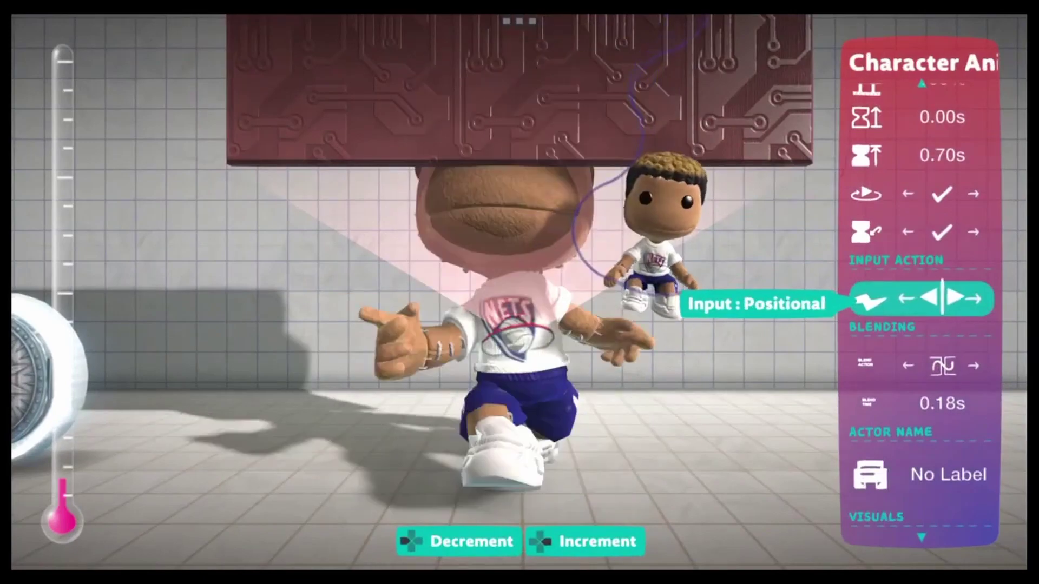
Lower the Strutting animation's end time to 0.00 s in the animation tweaker.
key("Up")
key("Up")
key("Up")
key("Left")
key("Left")
key("Left")
key("Left")
key("Left")
key("Left")
key("Left")
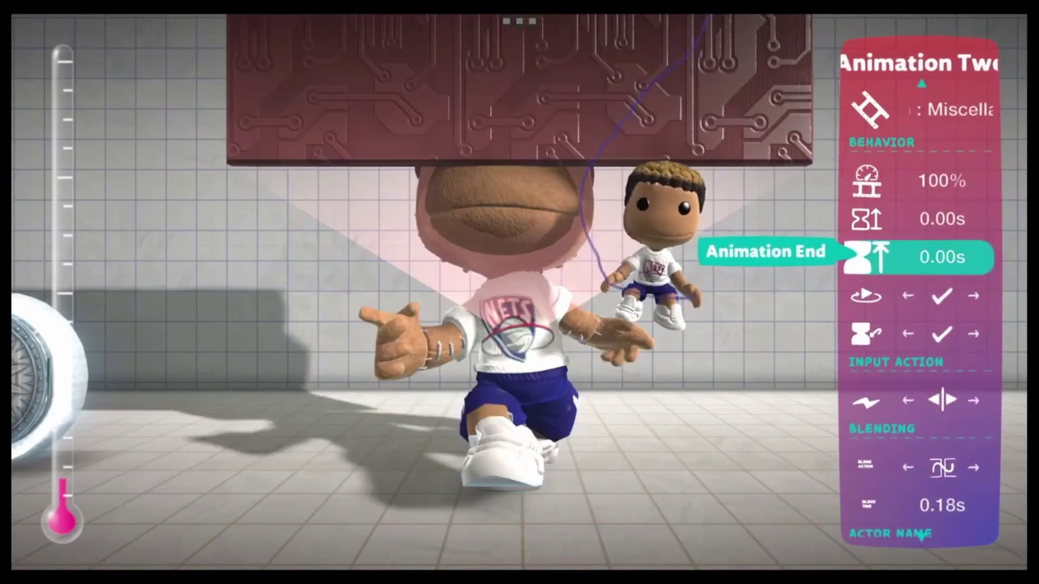
Set the Strutting animation's start time to 0.20 s.
key("Up")
key("Right")
key("Right")
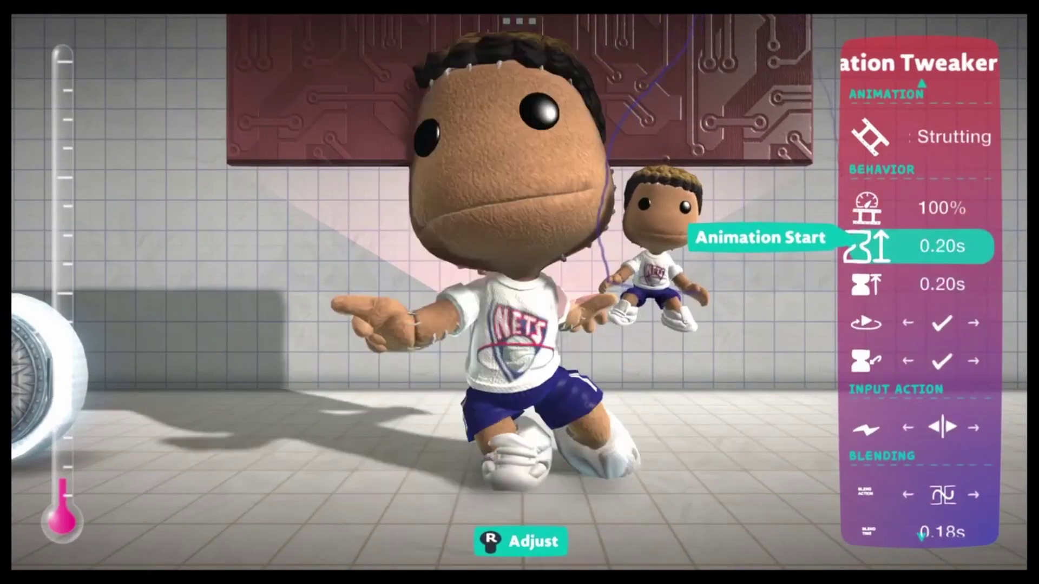
Set the Strutting animation's end time to 0.37 s and close the animation tweaker.
key("Down")
key("Right")
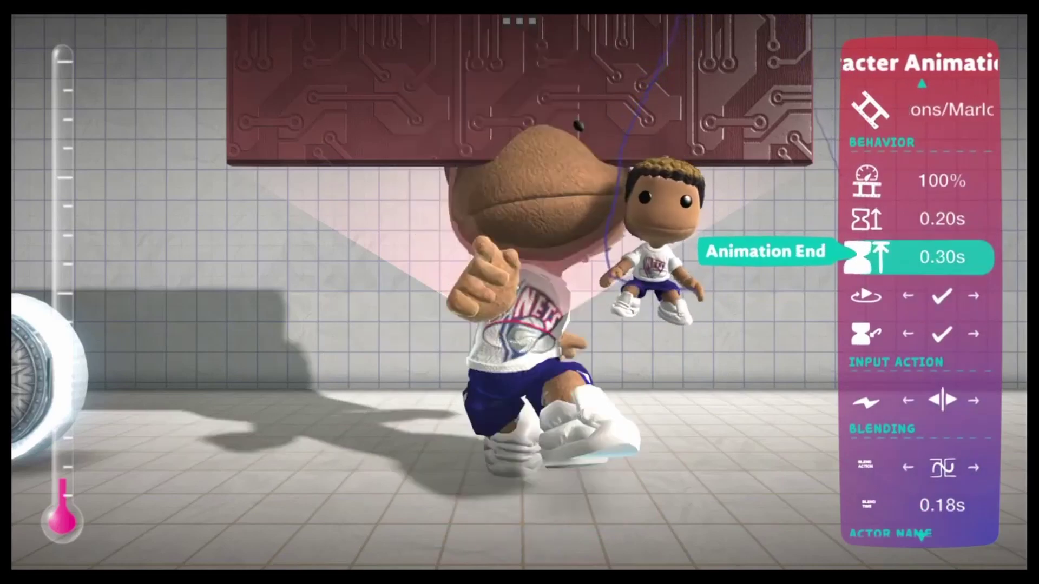
key("Right")
key("Right")
key("Right")
key("Right")
key("Right")
key("Right")
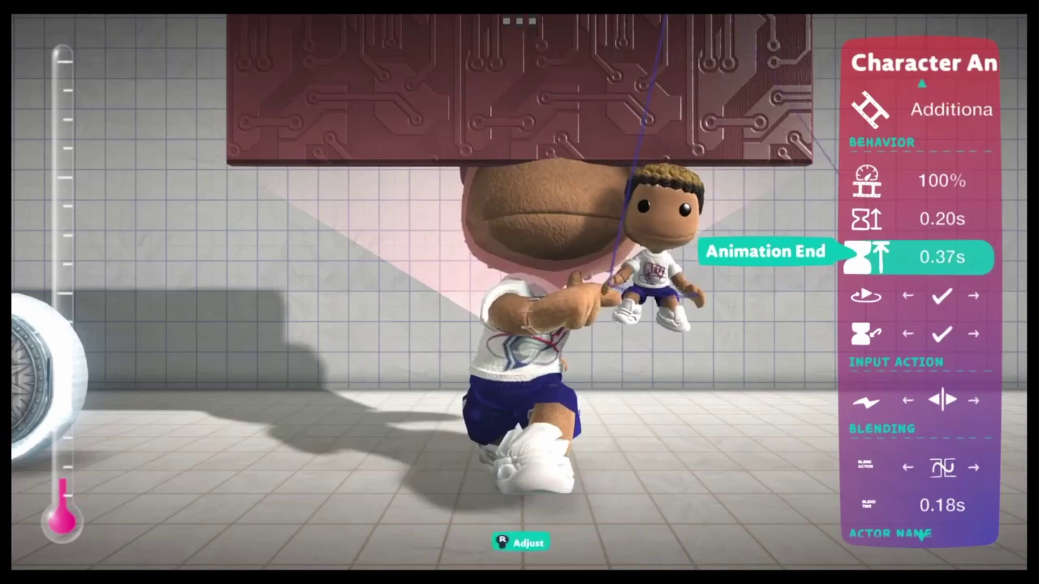
key("Escape")
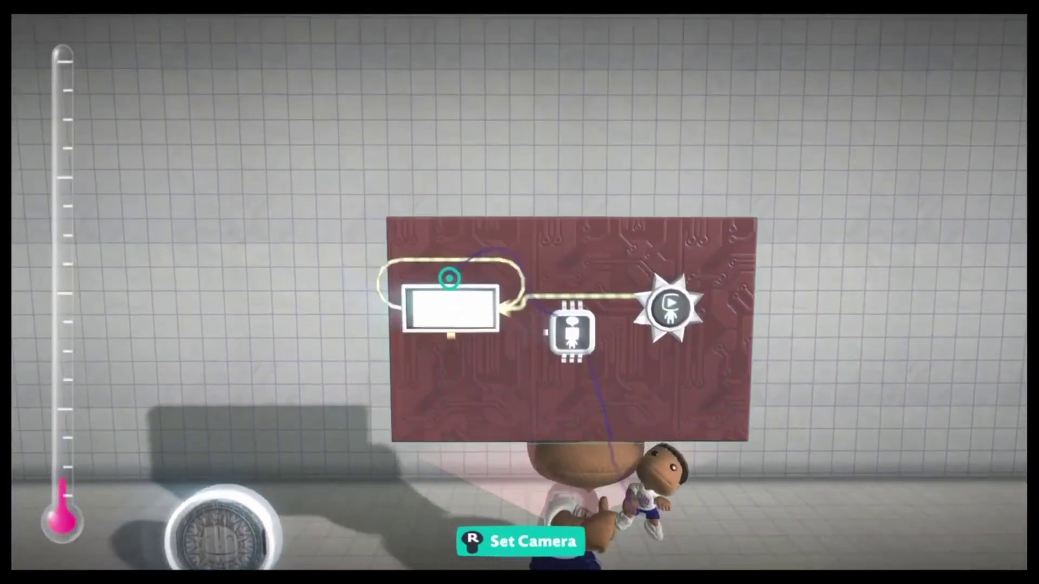
Shorten the looping timer on the Sackbot's circuit board, fine-tune its duration slightly upward, and close its settings.
left_click(449, 279)
key("Left")
key("Left")
key("Left")
key("Left")
key("Left")
key("Left")
key("Left")
key("Left")
key("Left")
key("Left")
key("Right")
key("Right")
key("Right")
key("Right")
key("Right")
key("Escape")
key("Escape")
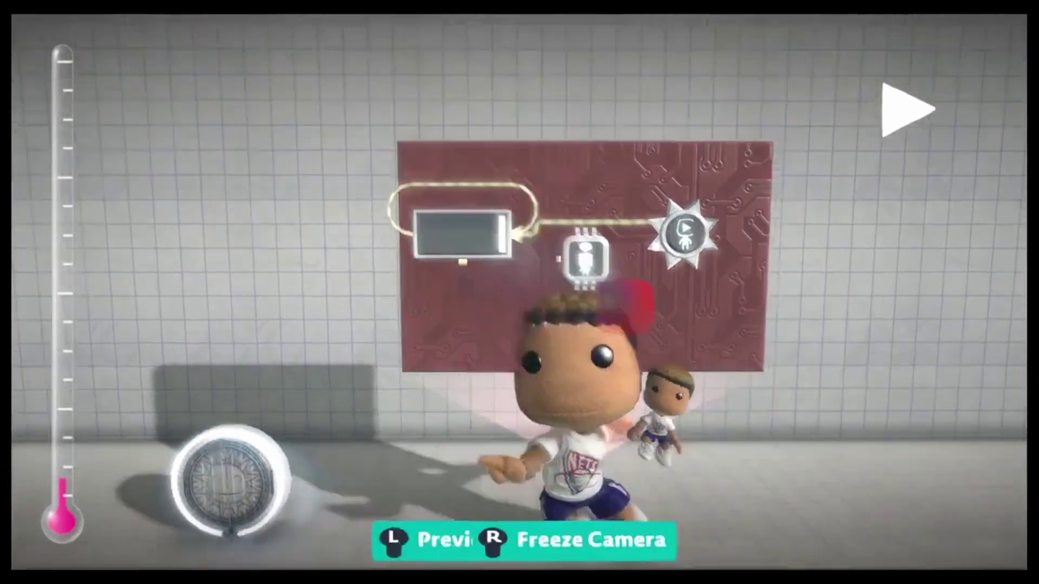
Preview the level with the circuit board hidden to watch the strutting Sackbot's looping motion.
key("l")
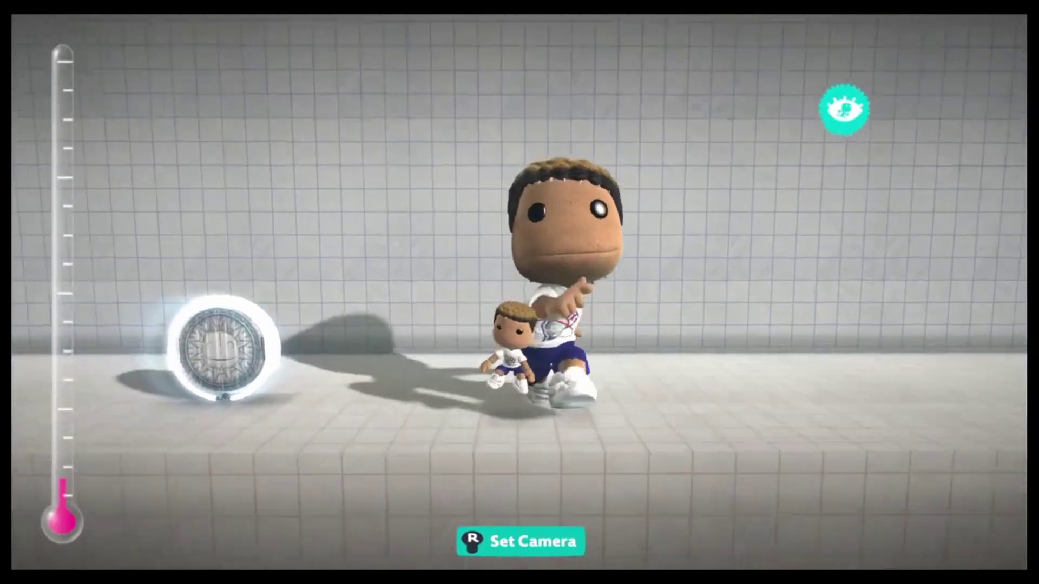
key("space")
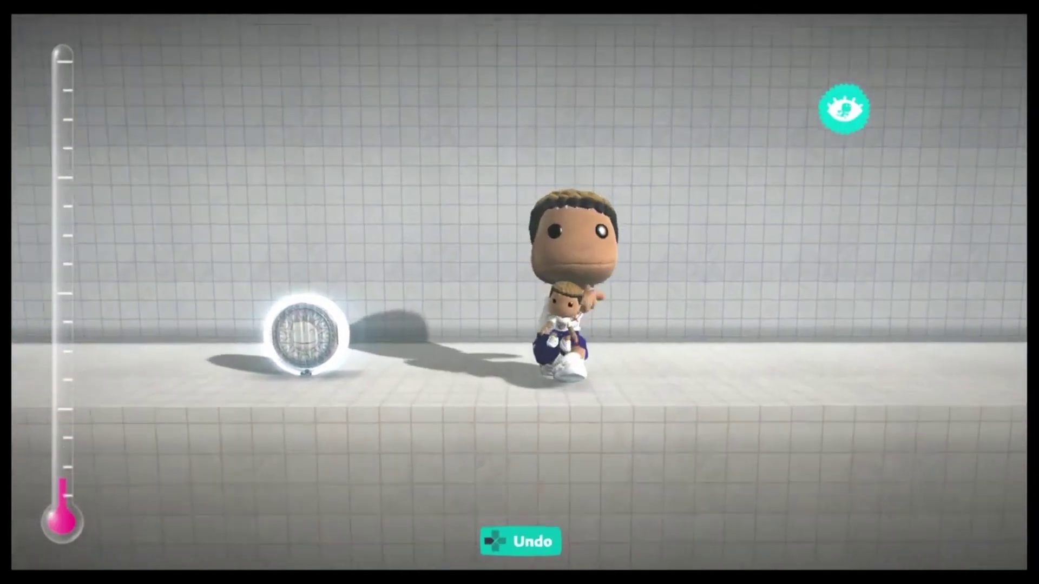